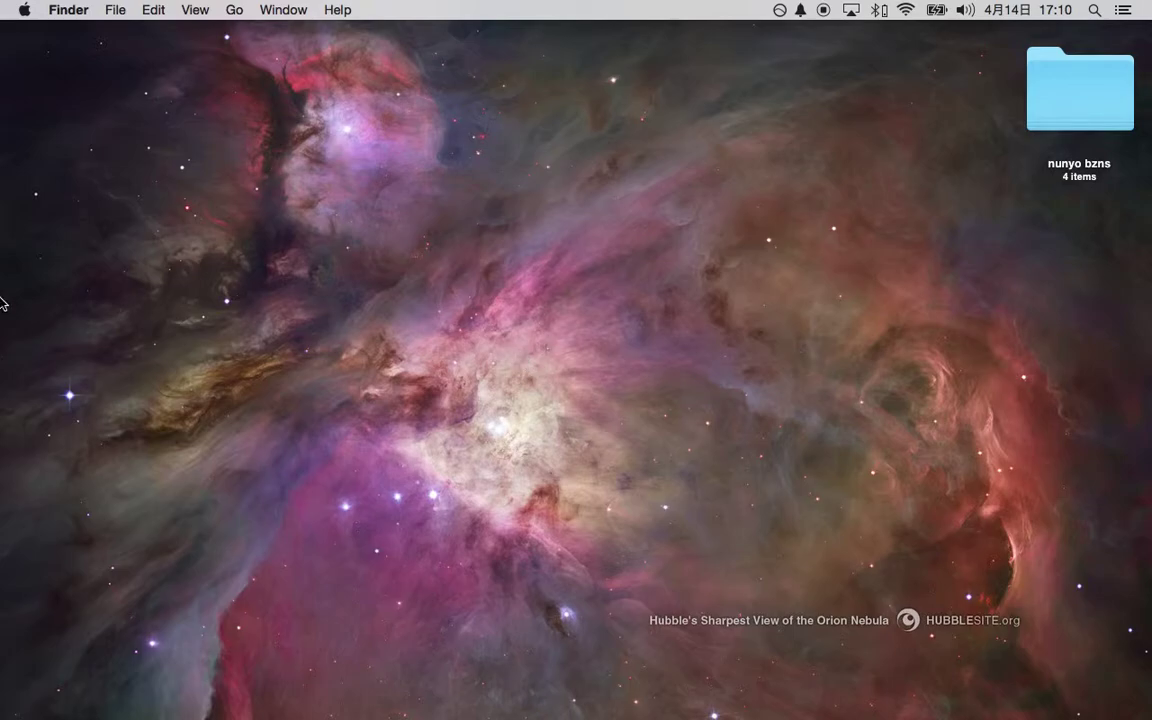
Step: Bring Google Chrome with the RogueAmoeba/Soundflower GitHub page to the front
mouse_move(2, 274)
left_click(6, 137)
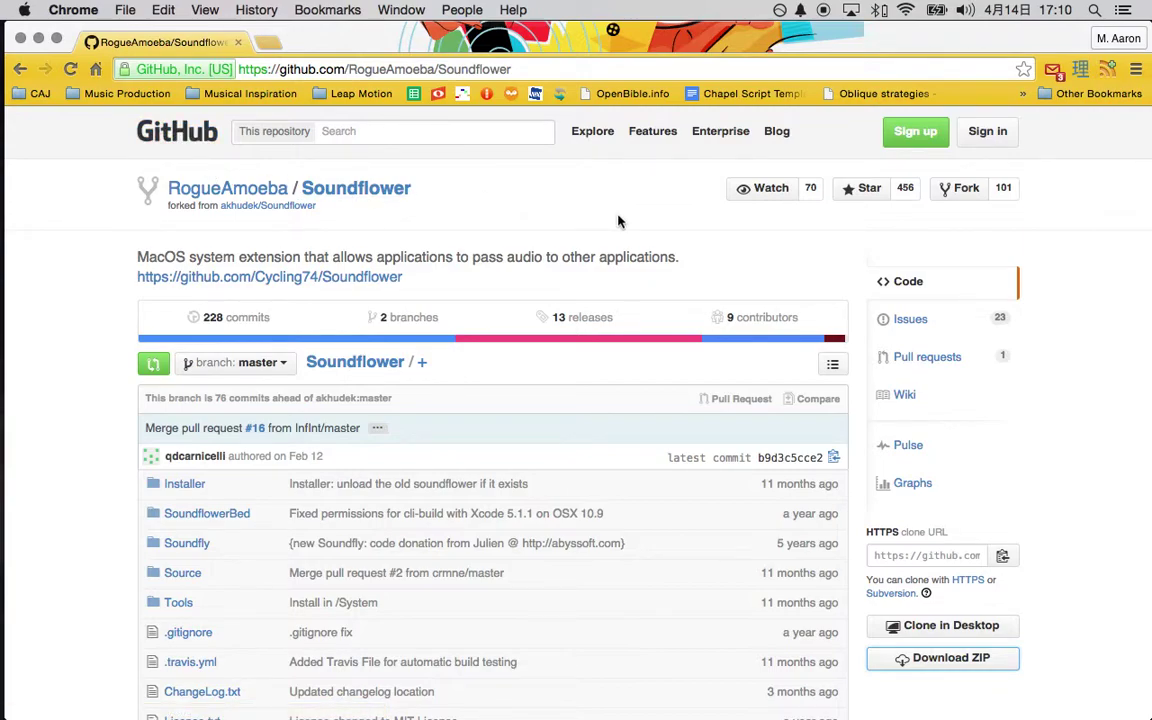
Step: Download the repository as Soundflower-master.zip, dismiss the download notice, and quit Chrome
left_click(955, 663)
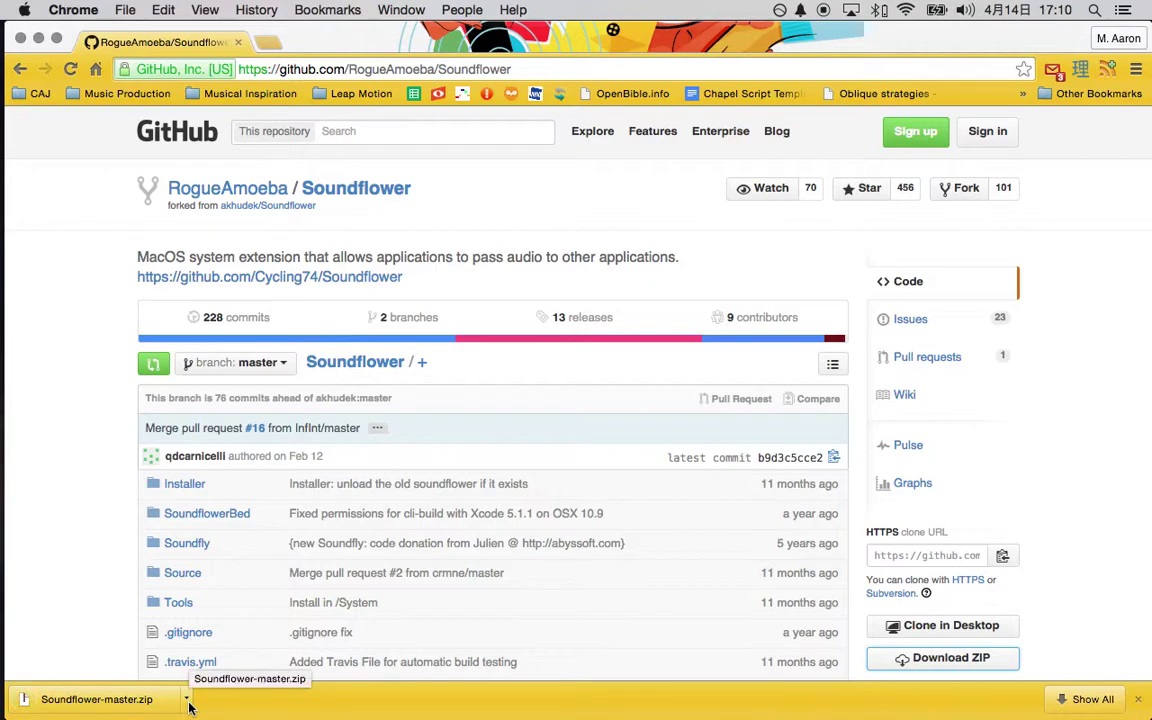
left_click(1138, 703)
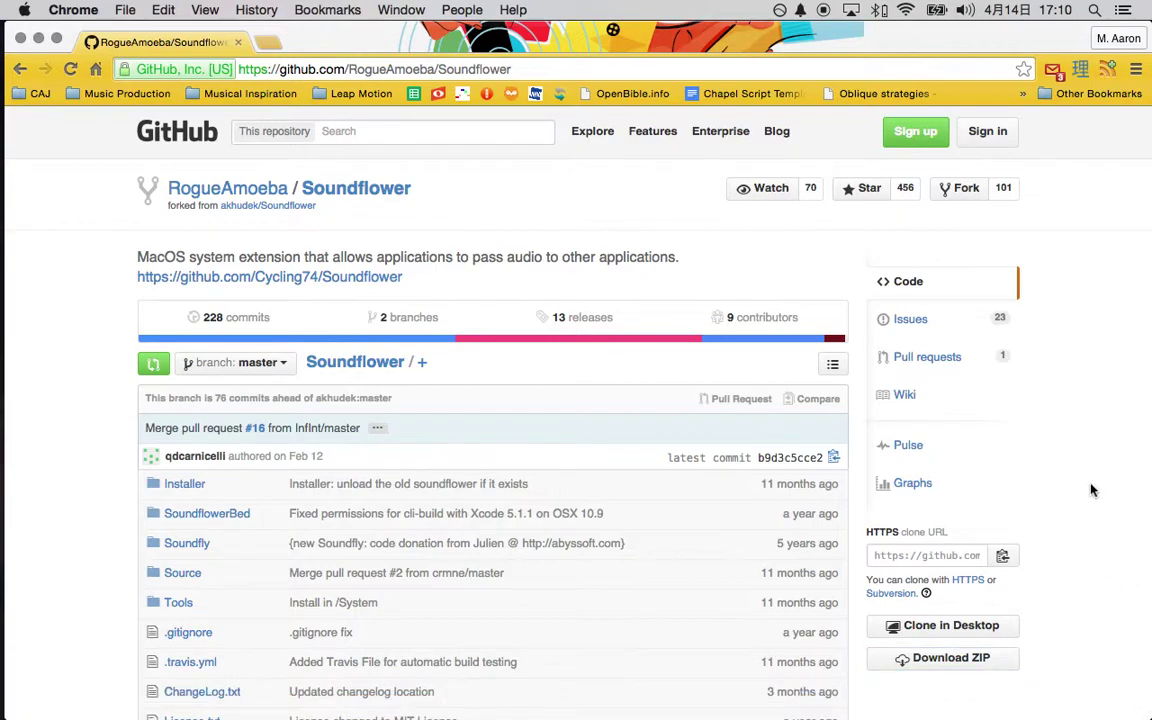
key("super+q")
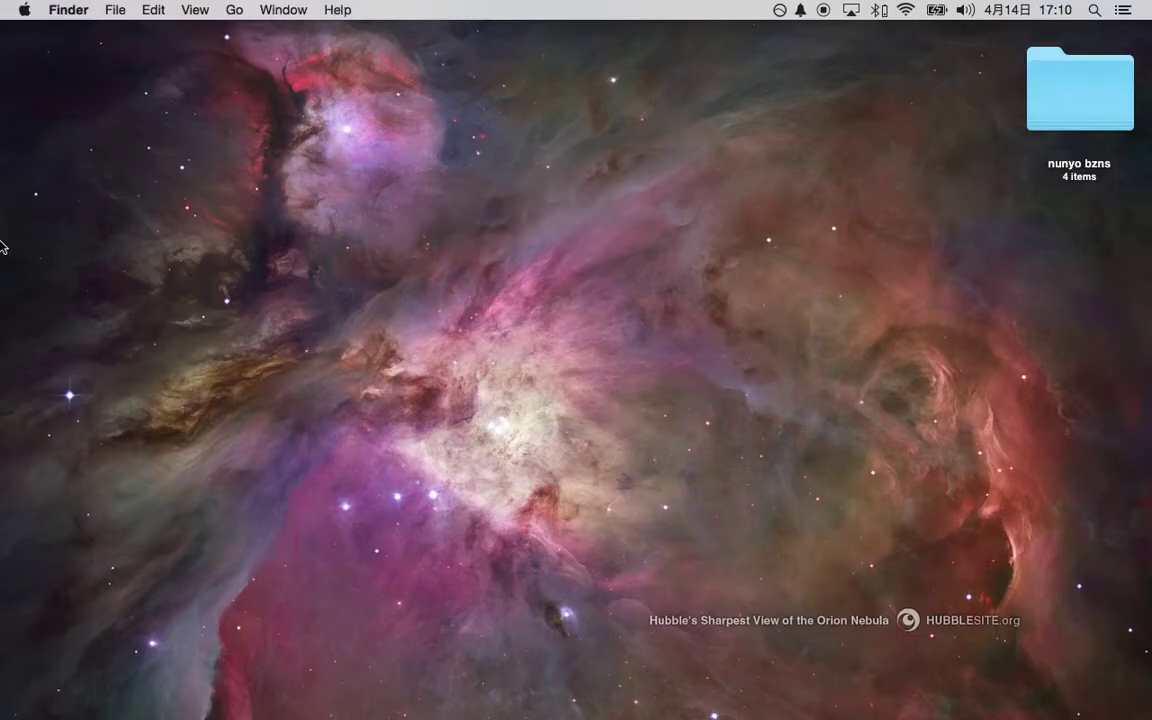
Step: Launch Ableton Live, then review the Soundflower (2ch) device in Audio MIDI Setup's Audio Devices
mouse_move(3, 225)
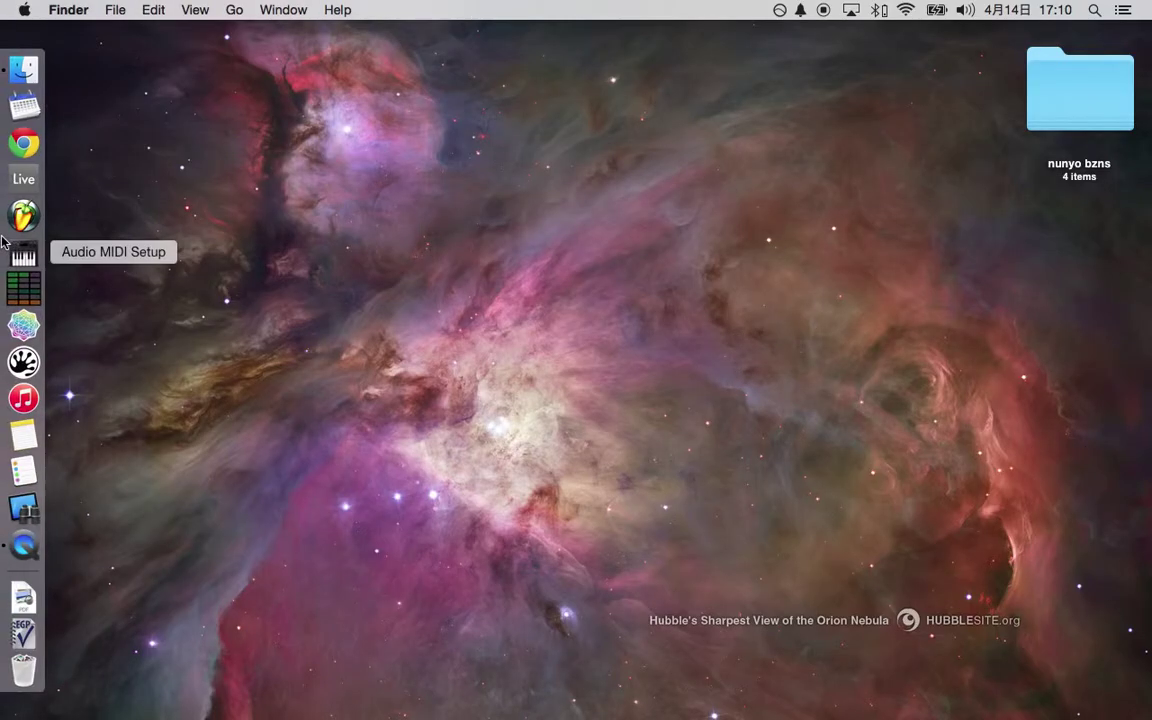
left_click(15, 184)
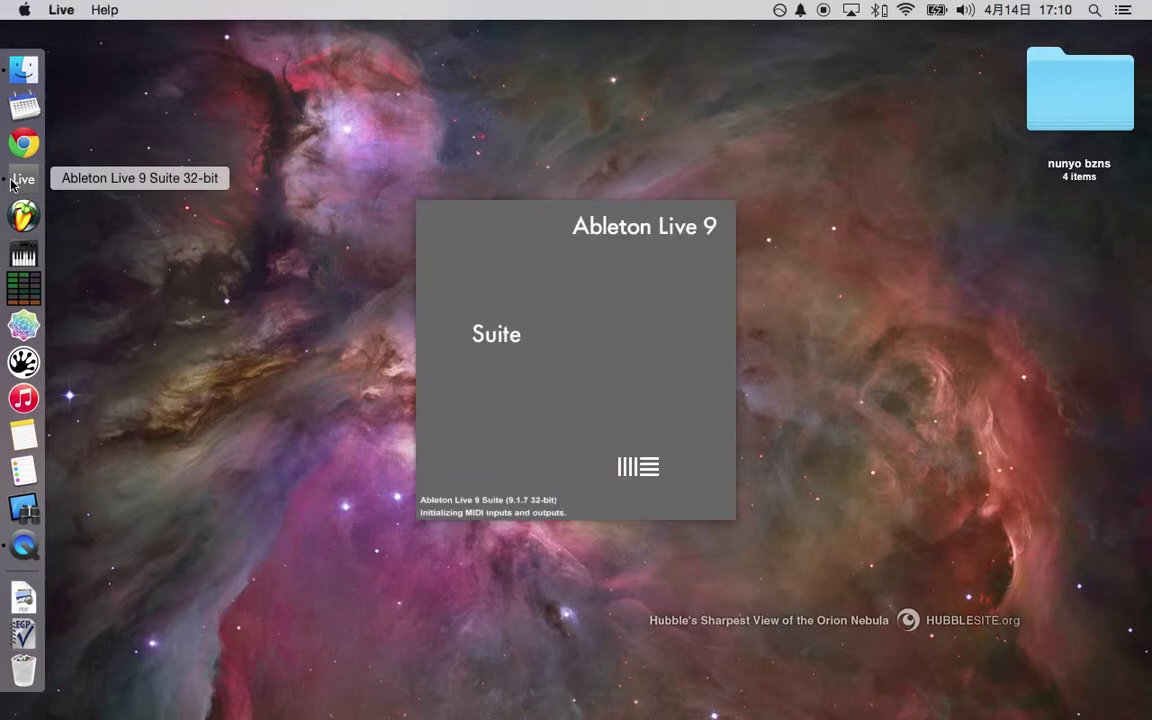
left_click(22, 258)
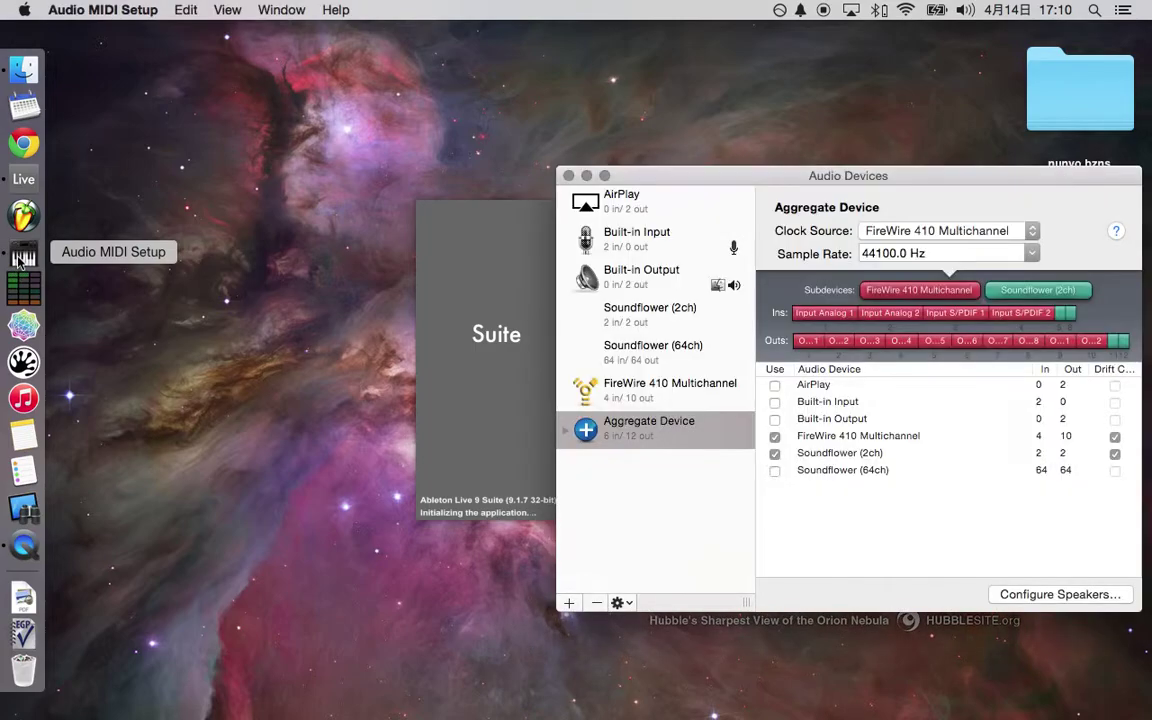
left_click_drag(736, 177, 532, 139)
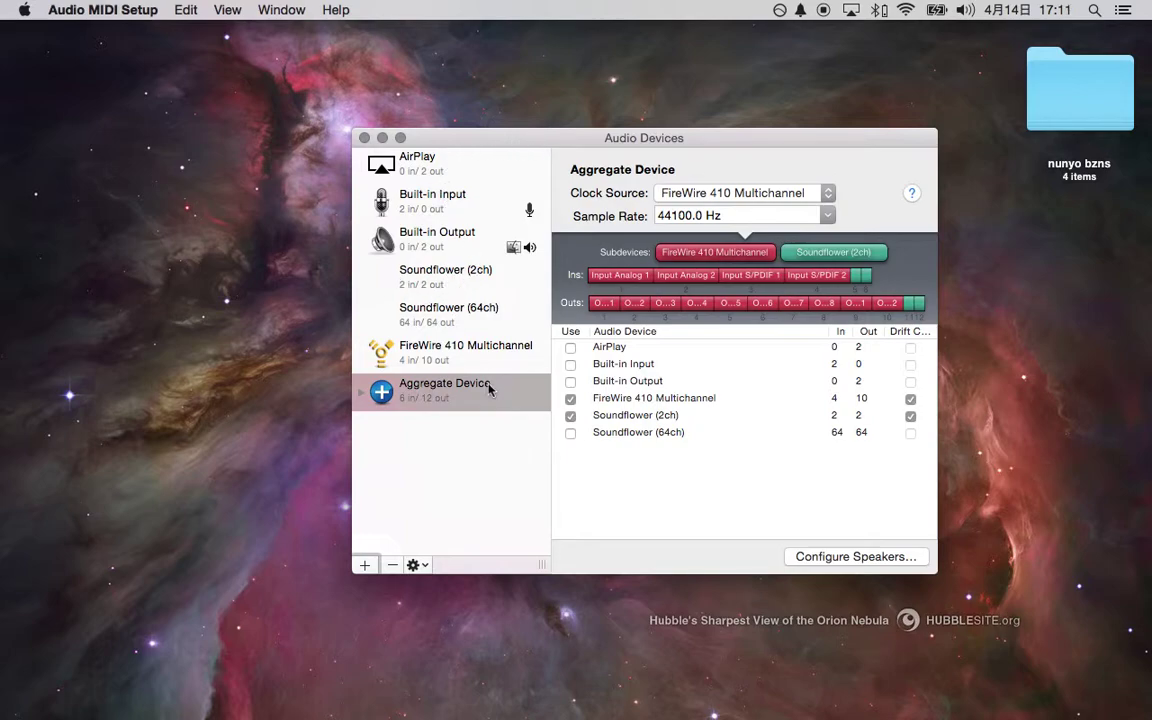
left_click(462, 282)
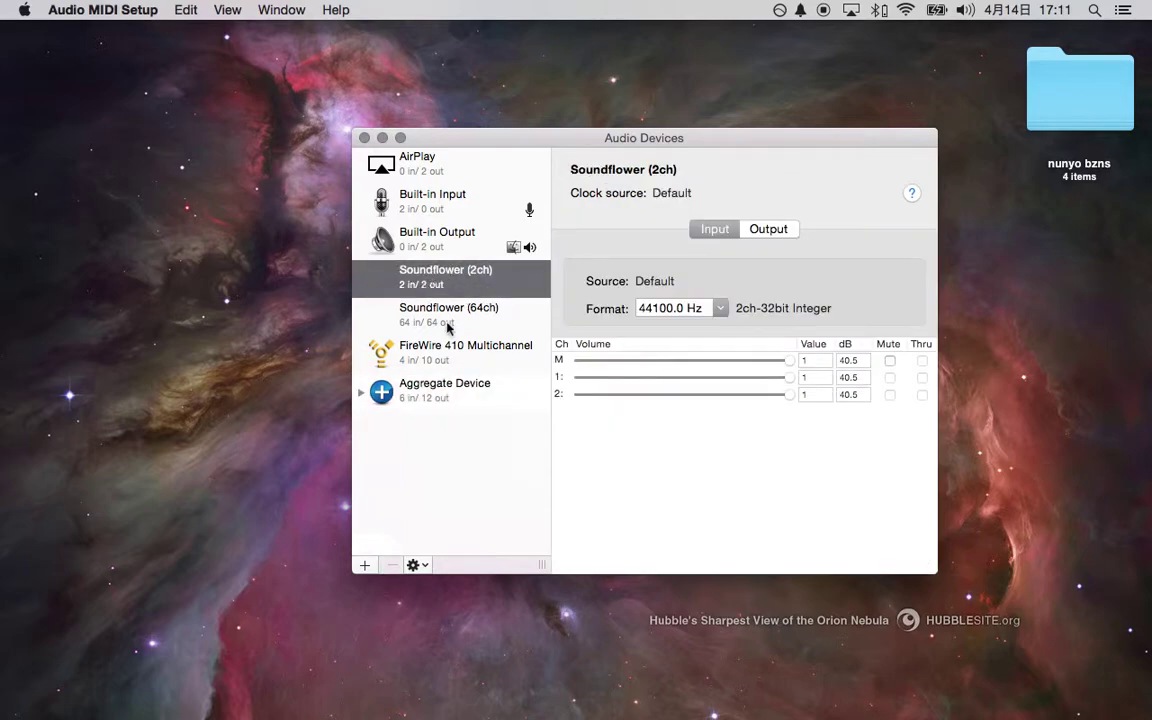
left_click(365, 138)
Step: Show the MIDI Studio window listing the IAC Driver, moved slightly up and left
mouse_move(20, 213)
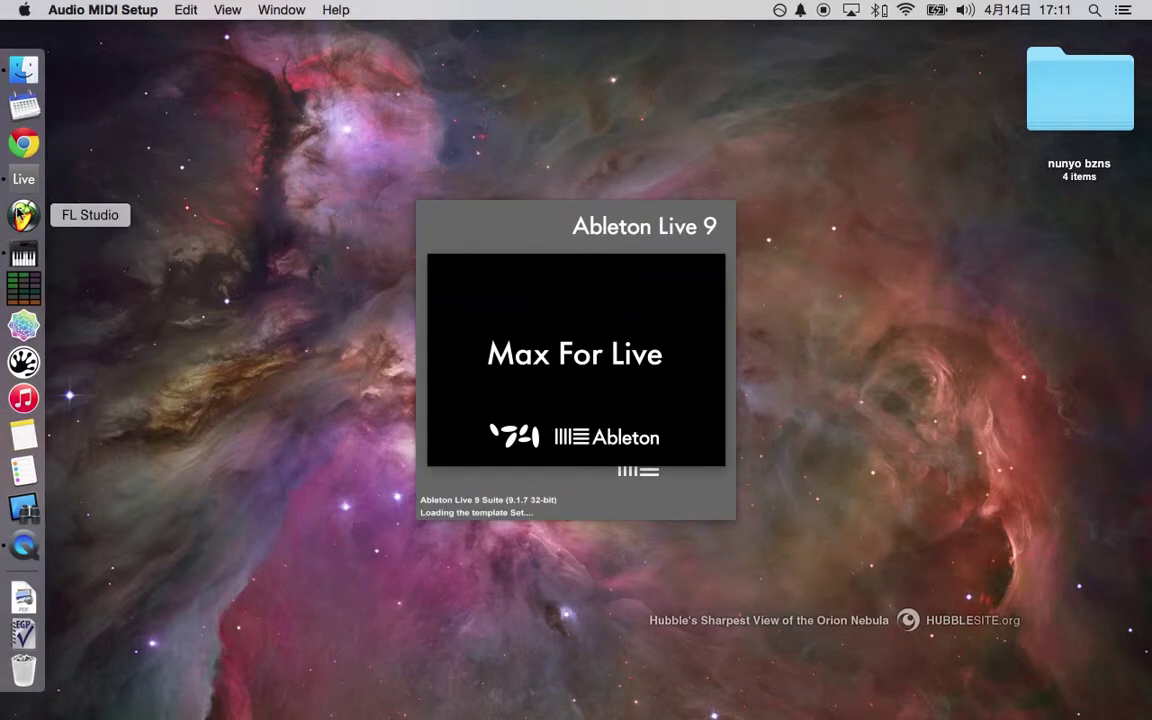
left_click(281, 9)
left_click(293, 55)
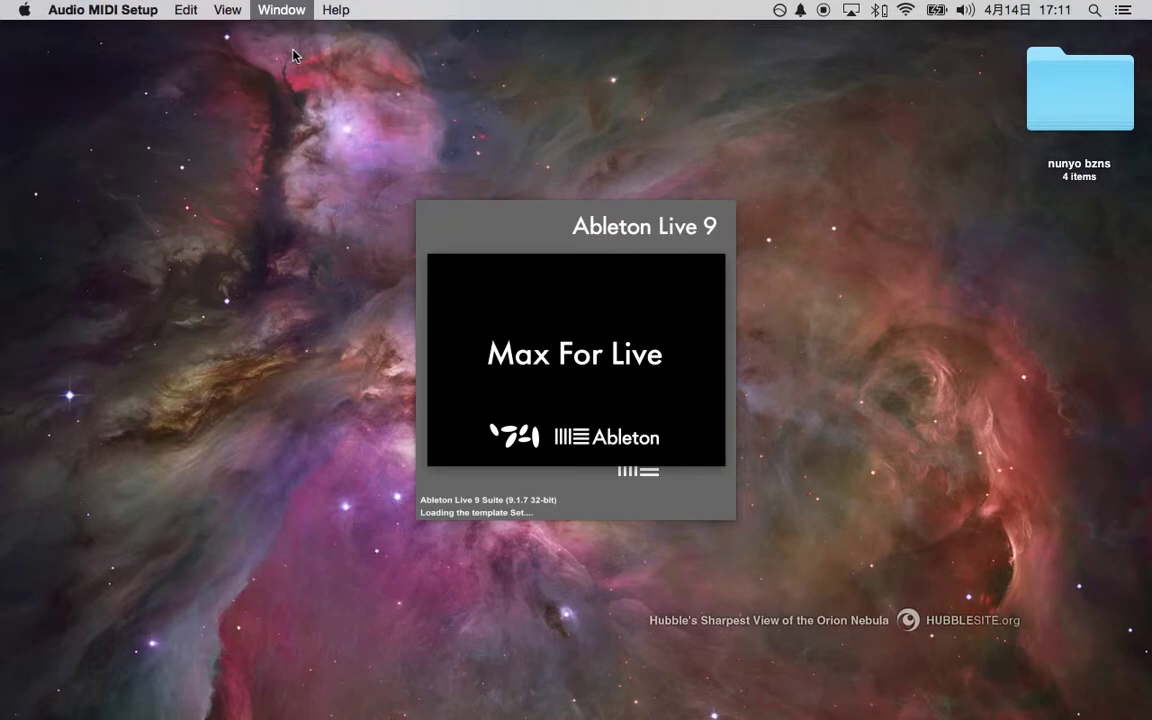
left_click(373, 150)
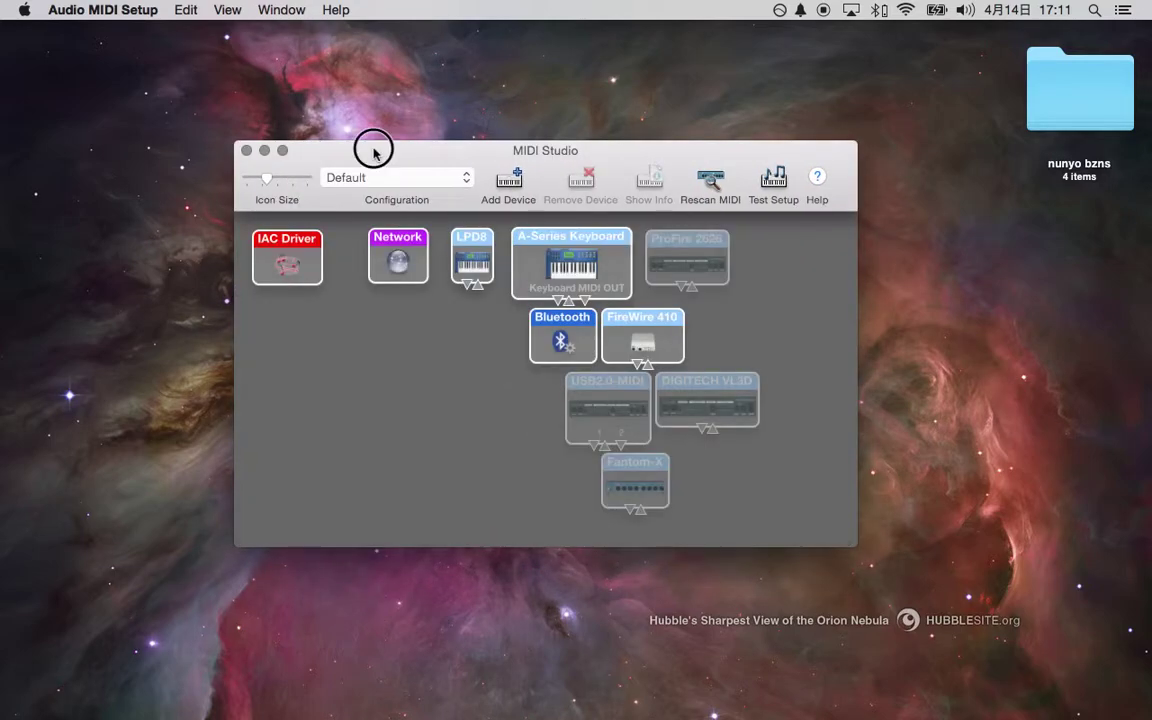
left_click_drag(373, 150, 329, 139)
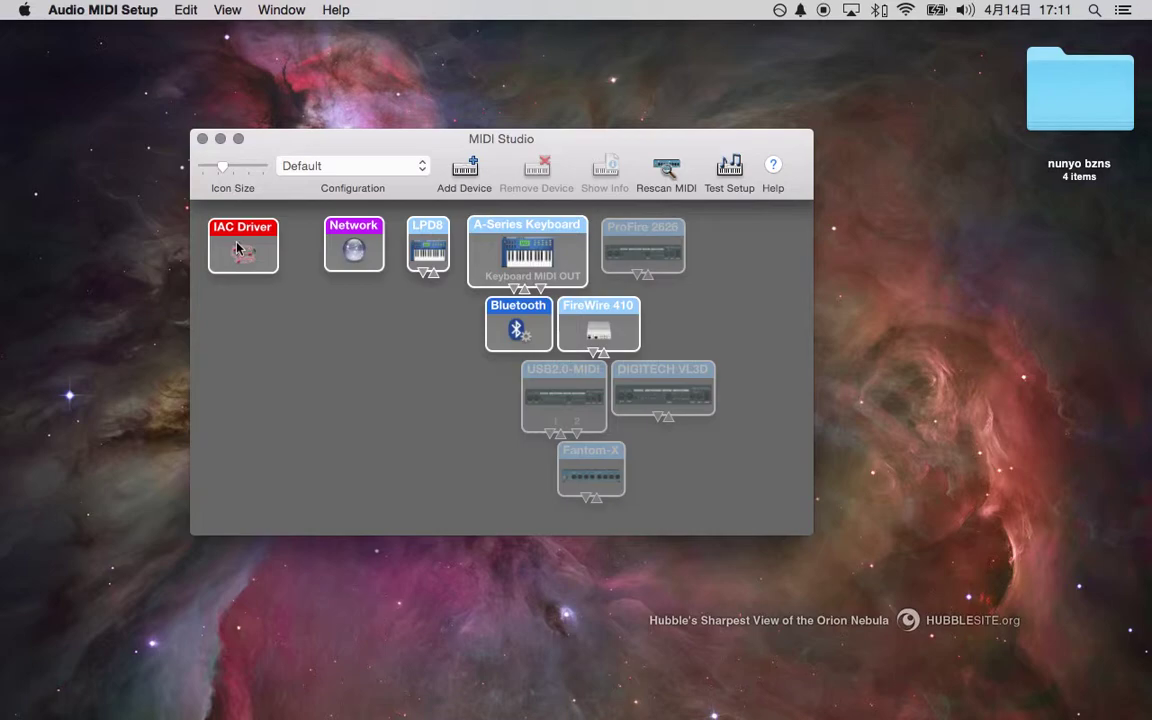
Step: Delete the Audio Treasure and EQ Eight devices from Live's tracks
left_click(200, 138)
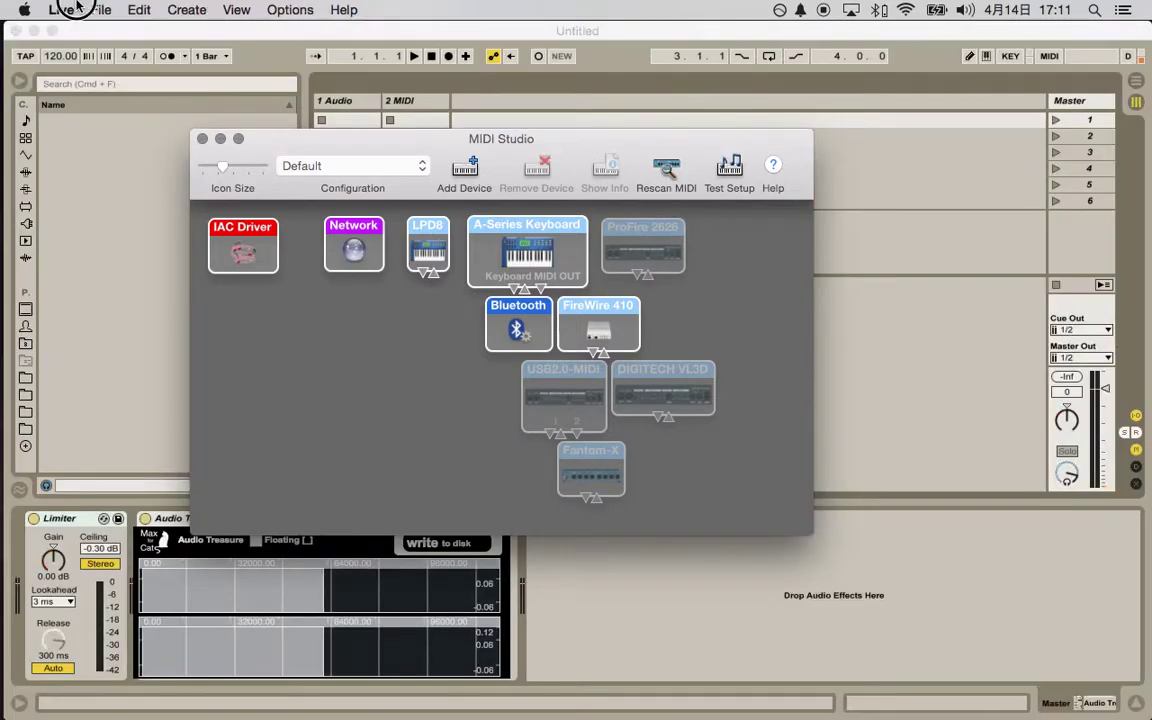
left_click(66, 9)
left_click(78, 5)
key("super+Tab")
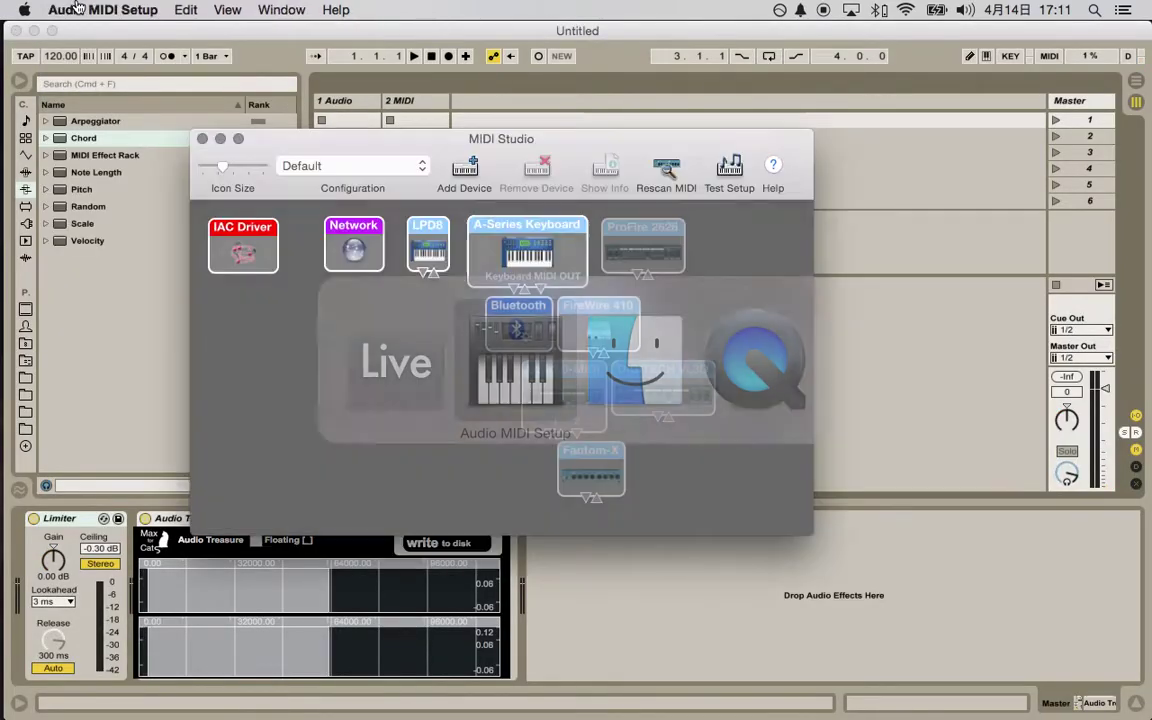
key("super+Tab")
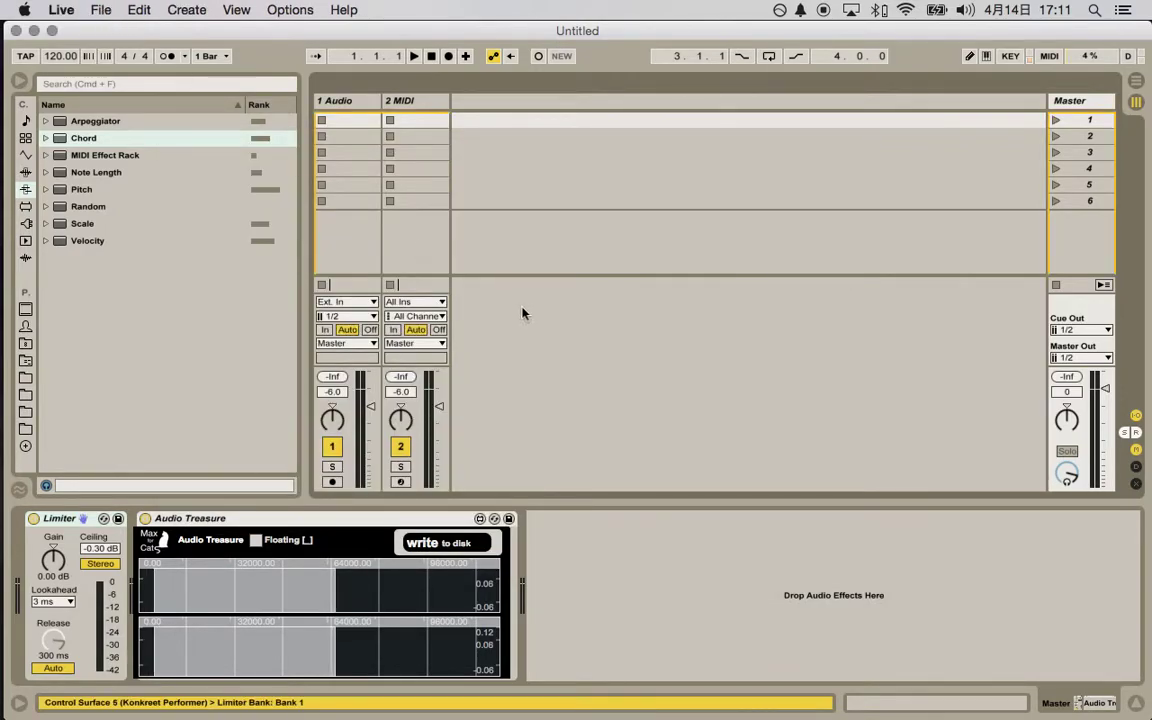
left_click(290, 518)
key("Delete")
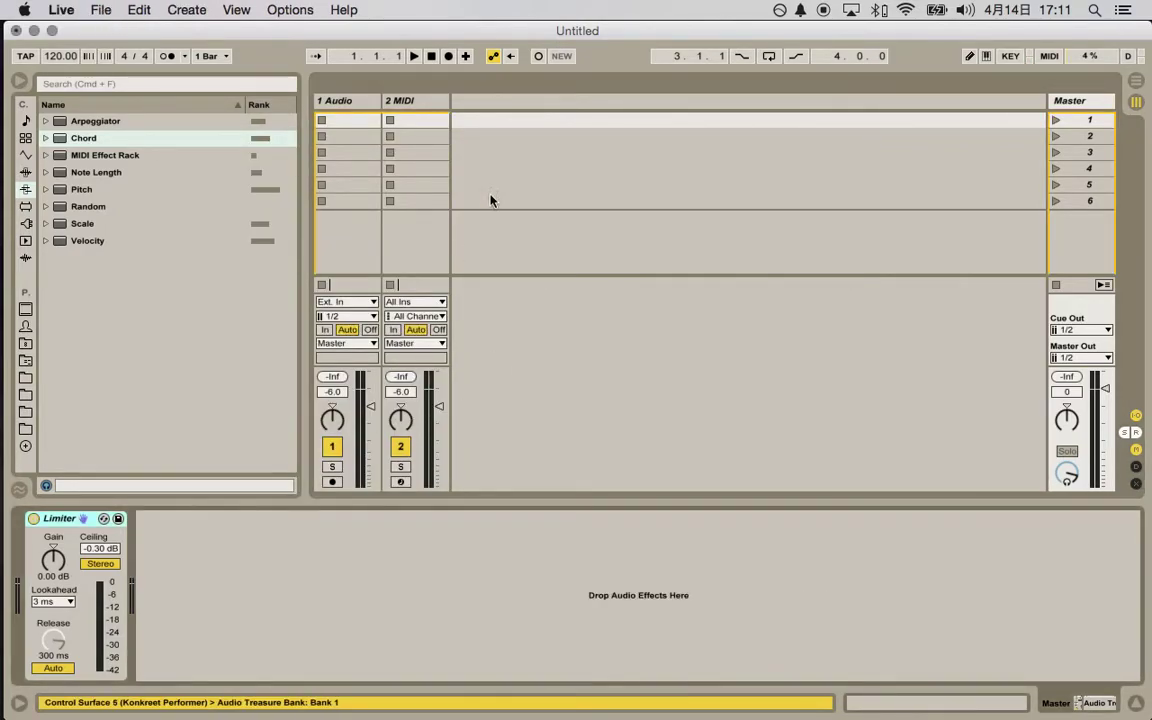
left_click(400, 102)
left_click(172, 519)
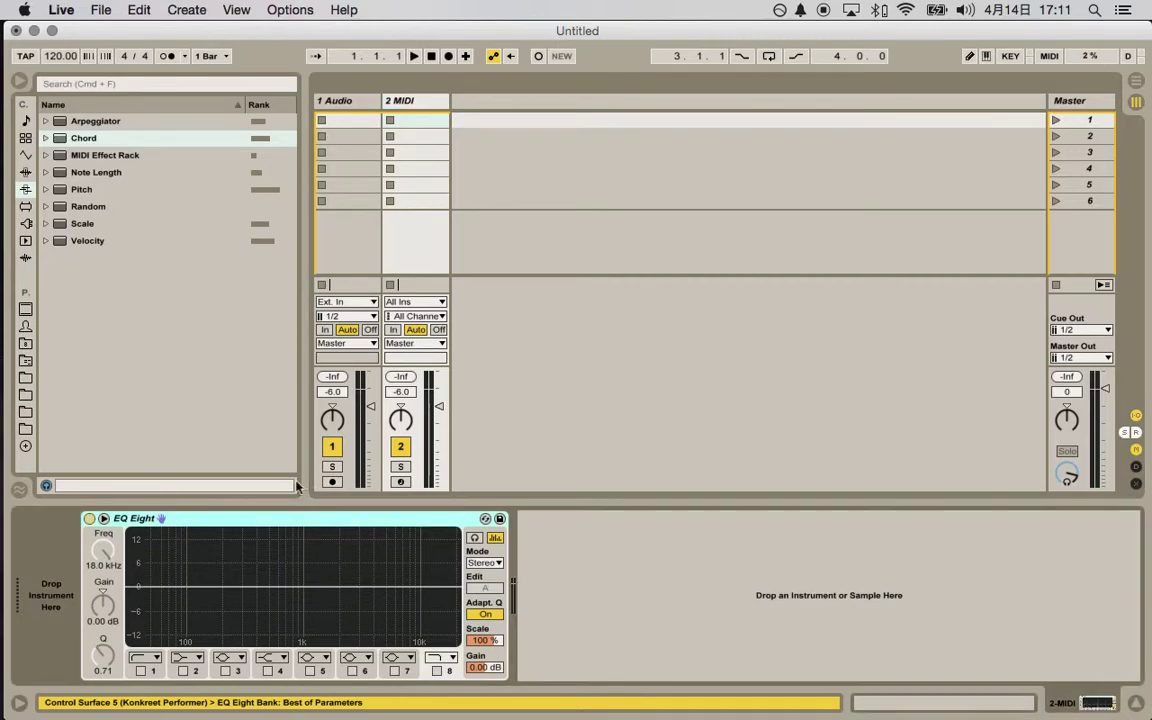
key("Delete")
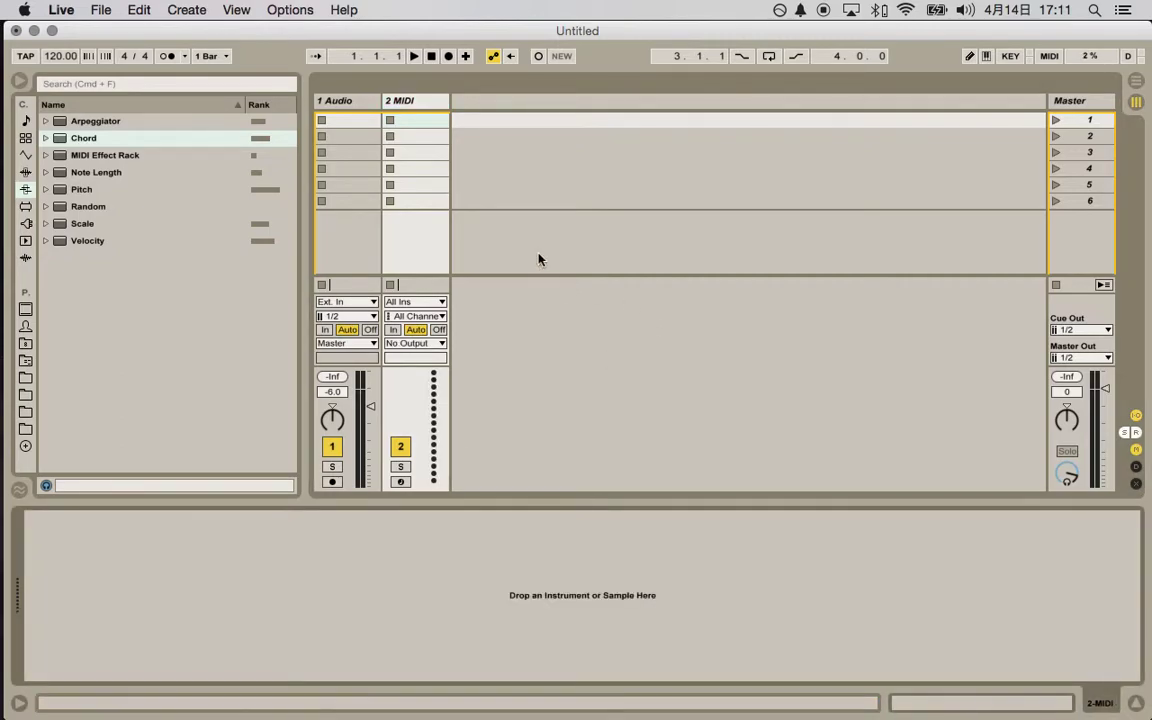
Step: Set Live's Audio Output Device to Soundflower (2ch) in Preferences
key("super+comma")
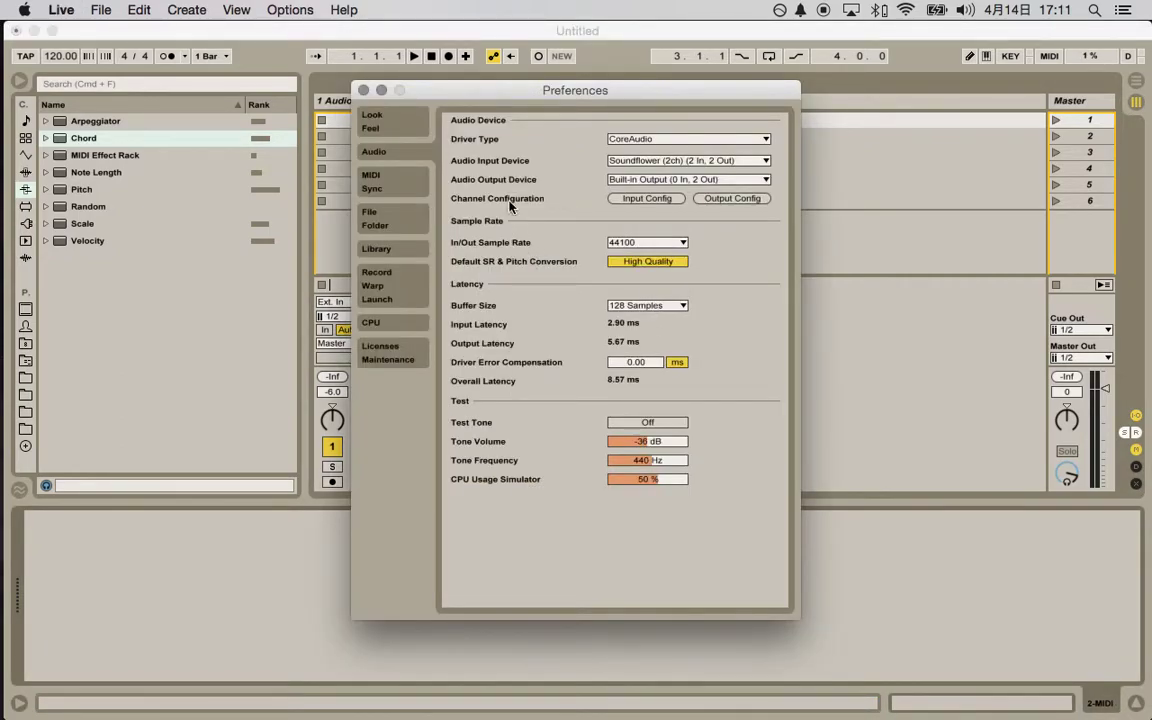
left_click(653, 182)
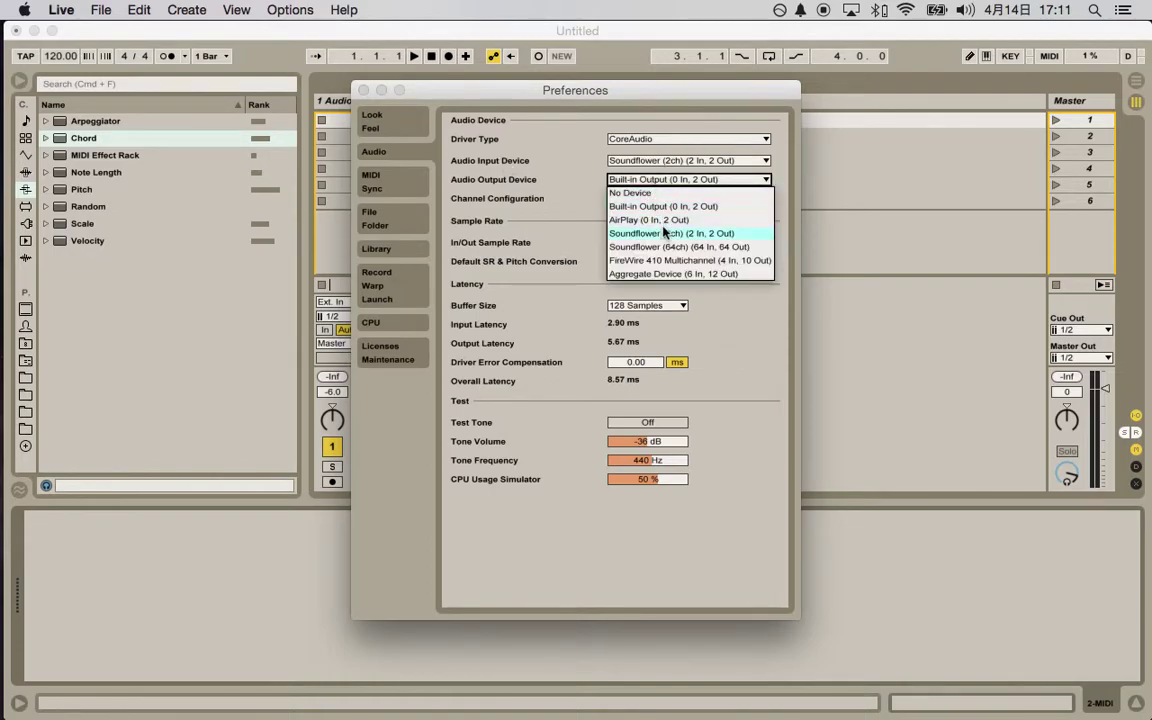
left_click(664, 234)
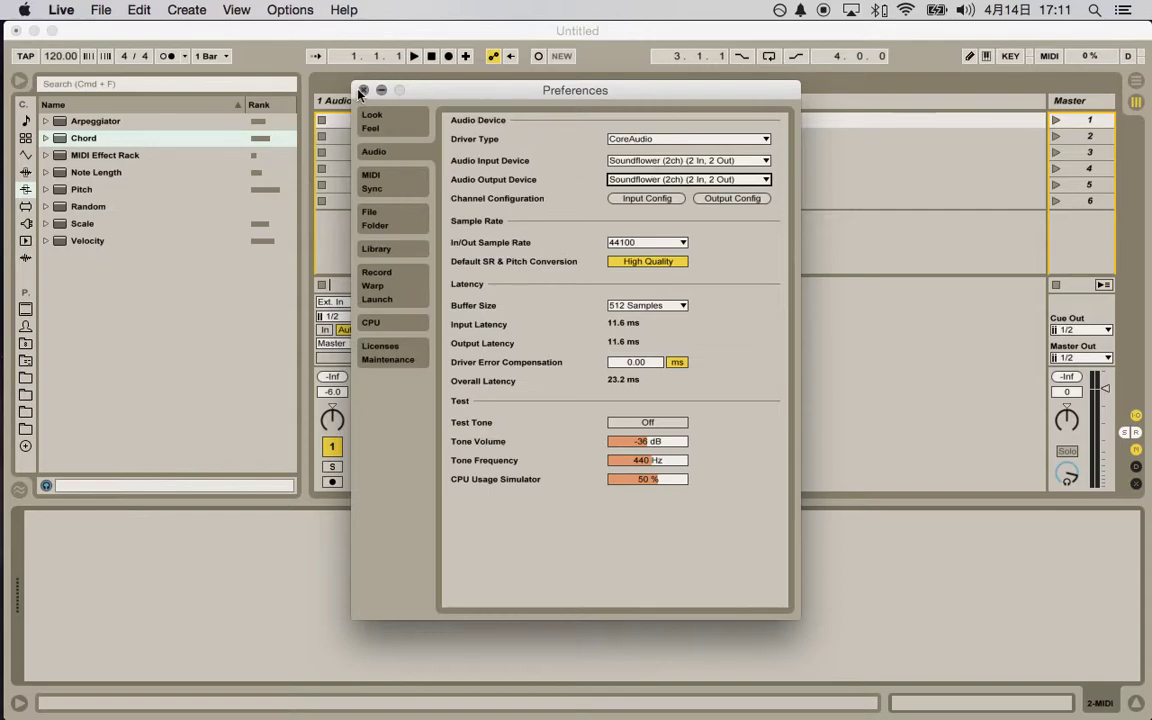
Step: Confirm IAC Driver (Bus 1) Track output is On under MIDI/Sync, then launch FL Studio
left_click(411, 192)
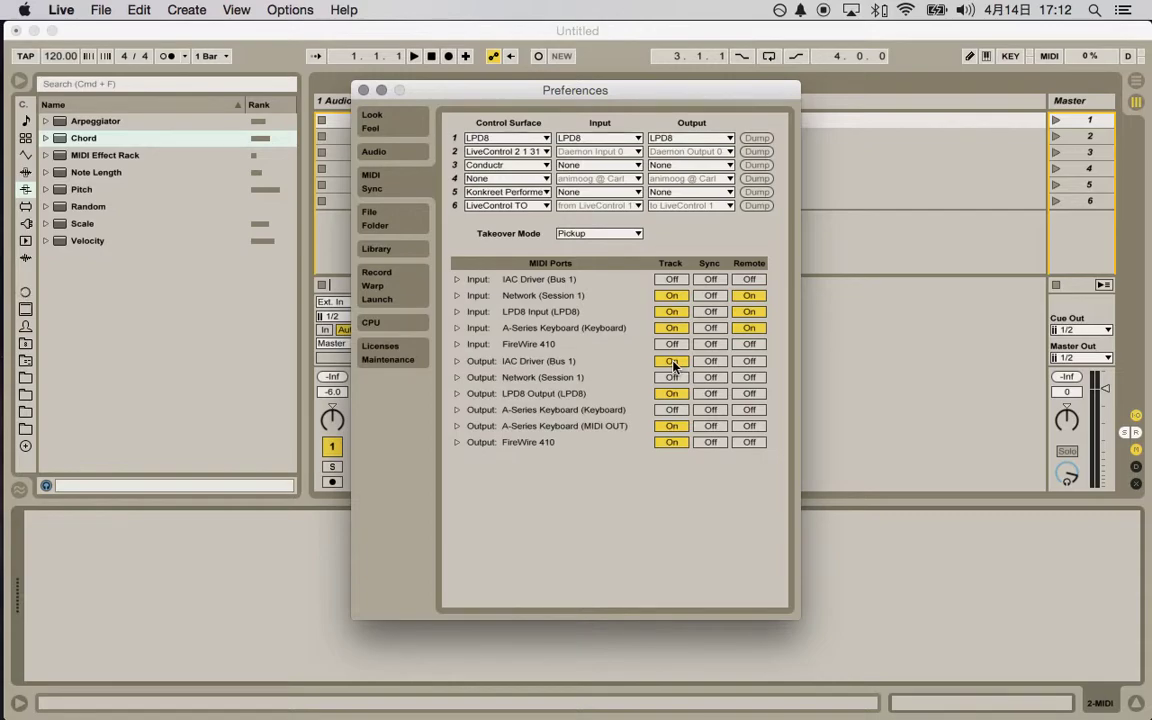
left_click(363, 90)
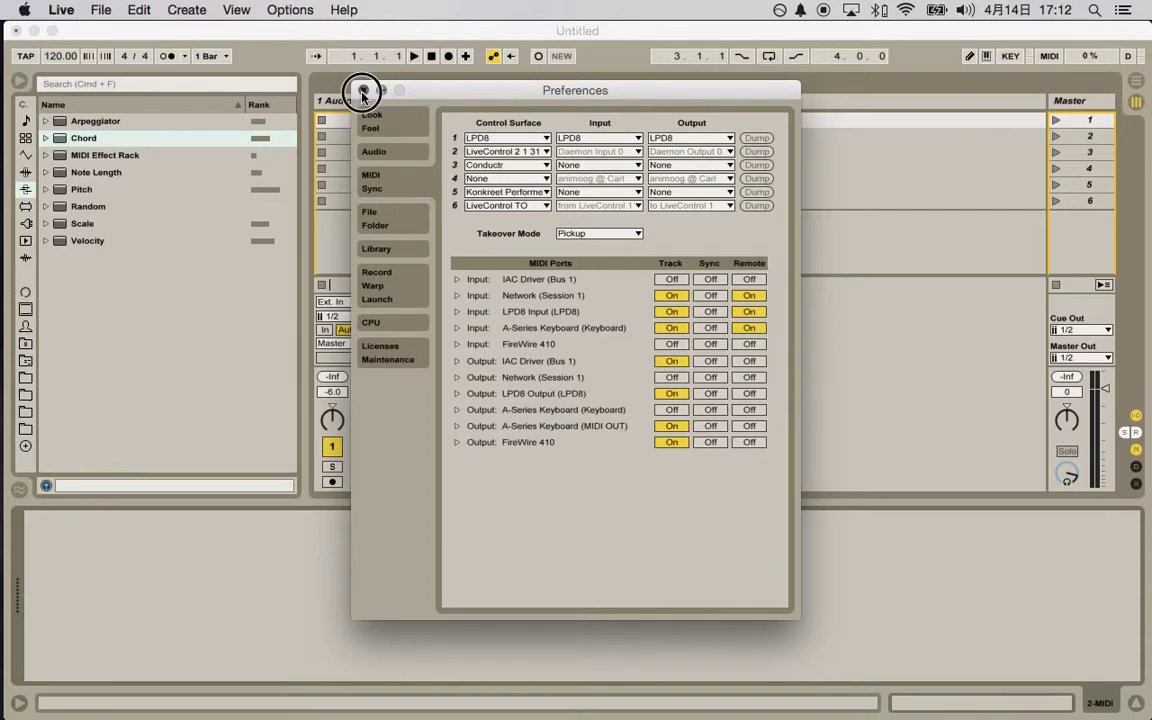
left_click(24, 215)
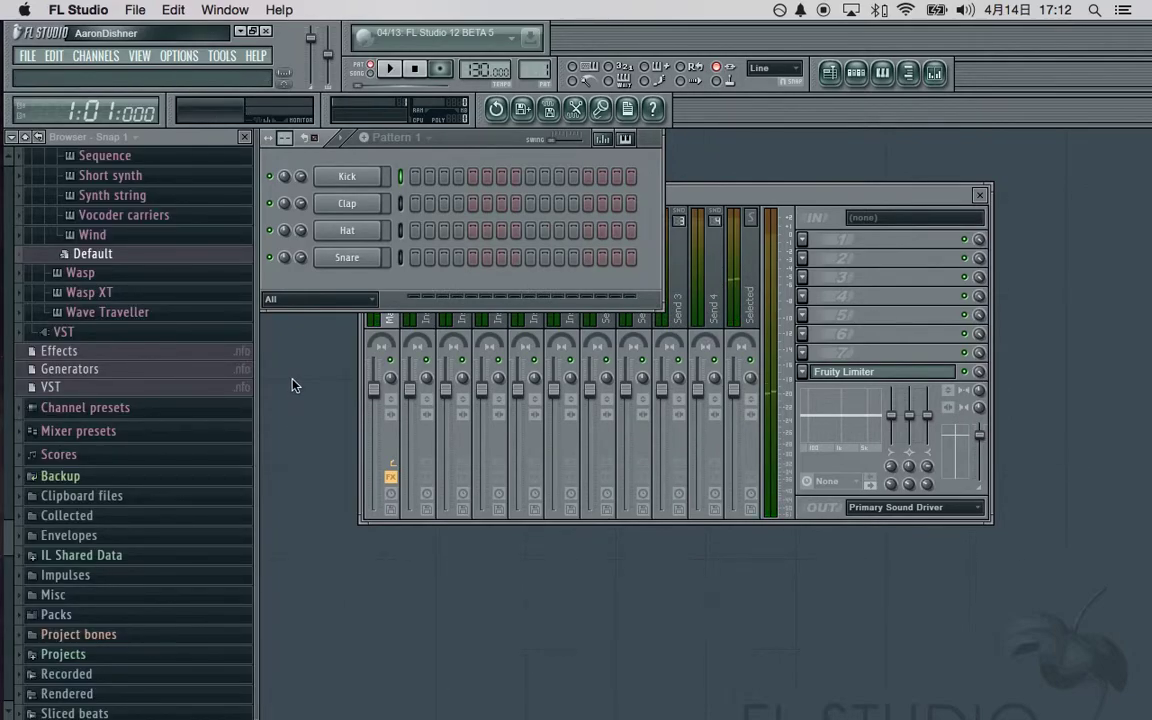
Step: Open FL Studio's OPTIONS menu once its default pattern and mixer are showing
left_click(171, 57)
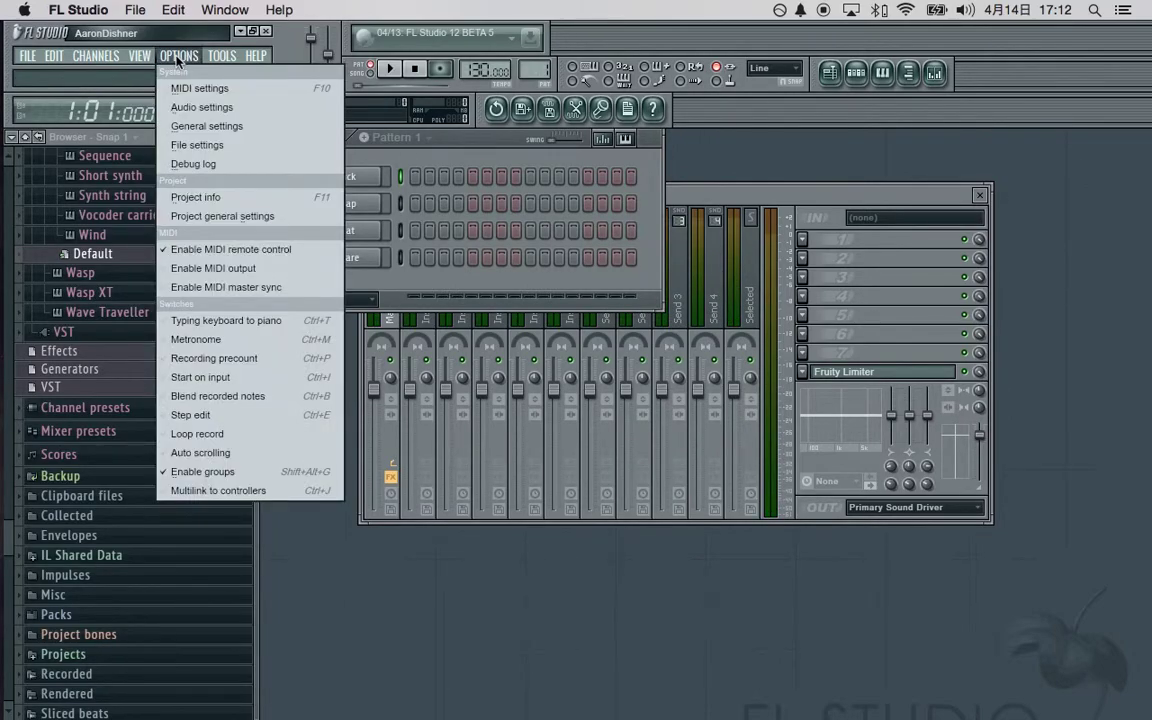
Step: Enable Bus 1 as FL Studio's MIDI input, then return to Ableton Live
left_click(194, 95)
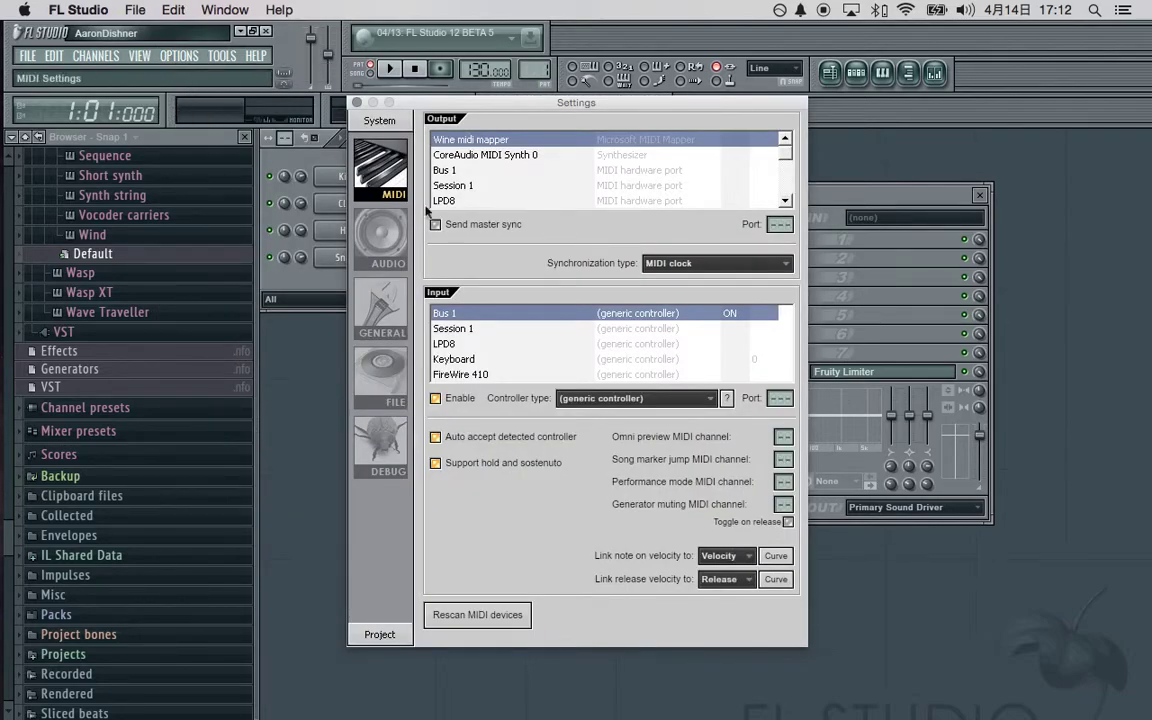
left_click(464, 316)
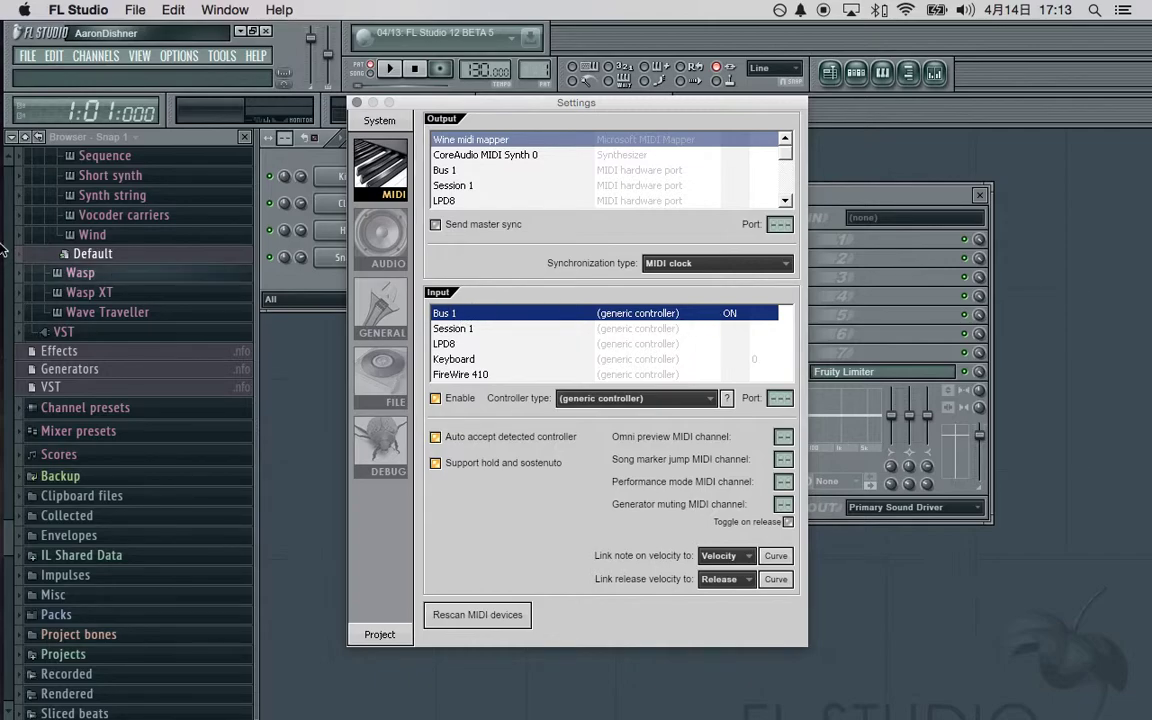
left_click(20, 157)
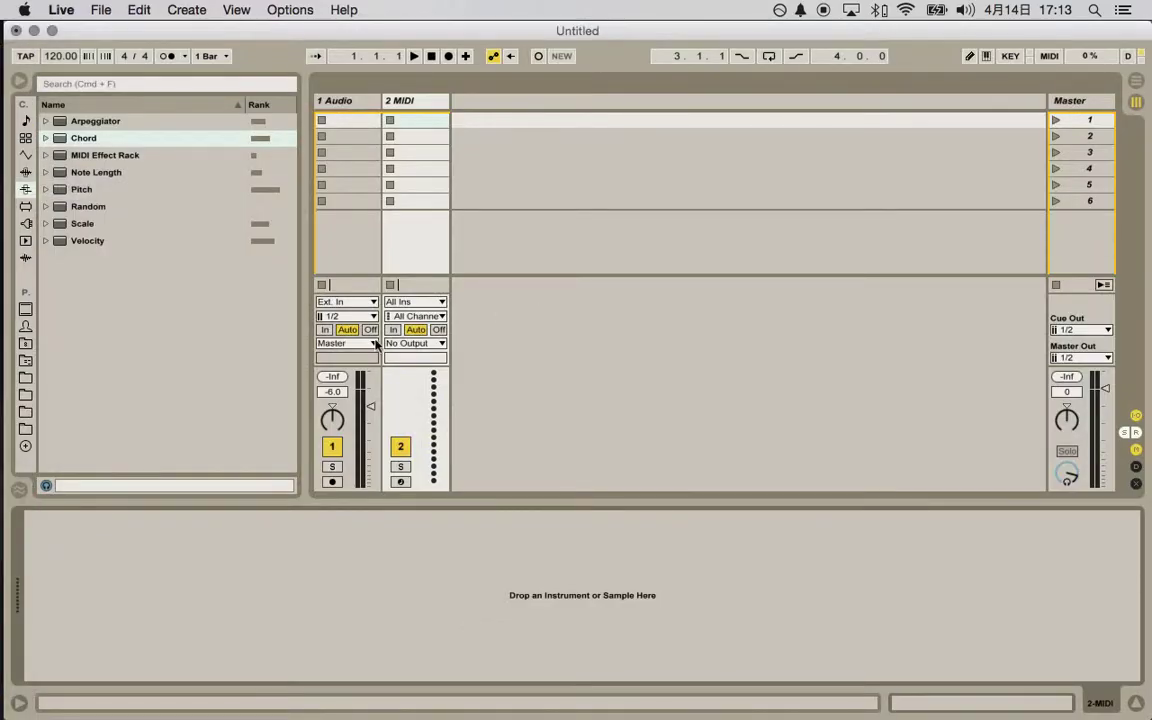
Step: Route the 2 MIDI track to IAC Driver (Bus 1), Ch. 1, and arm it
left_click(427, 344)
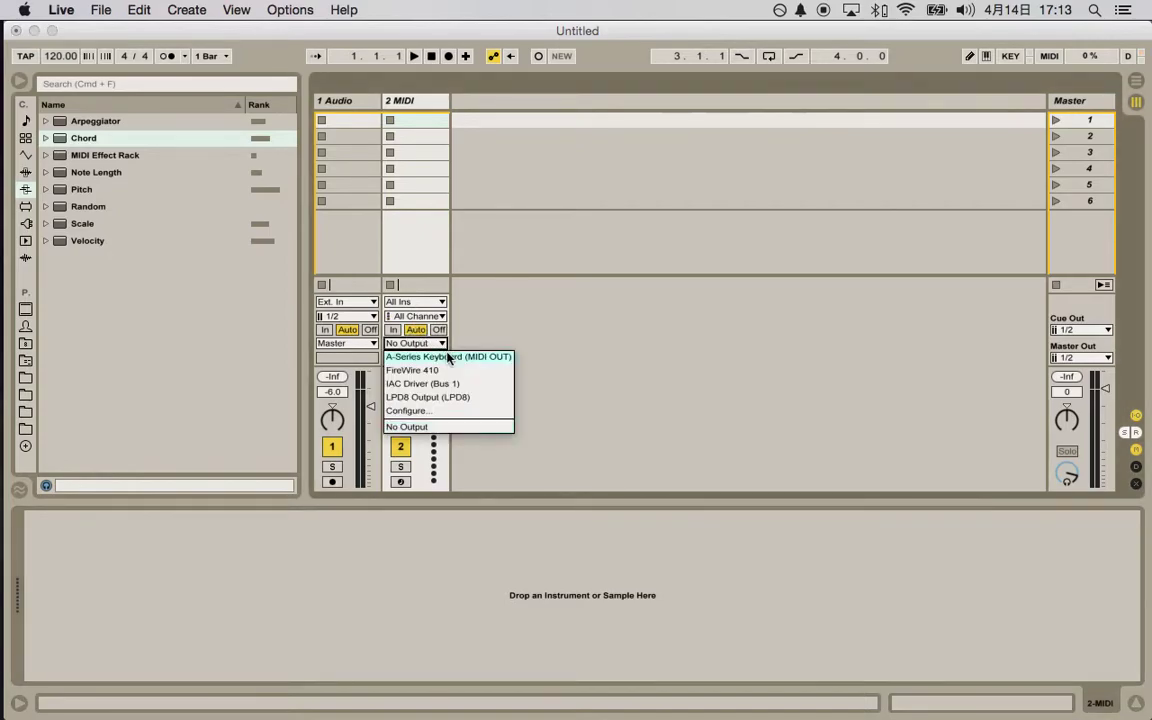
left_click(448, 384)
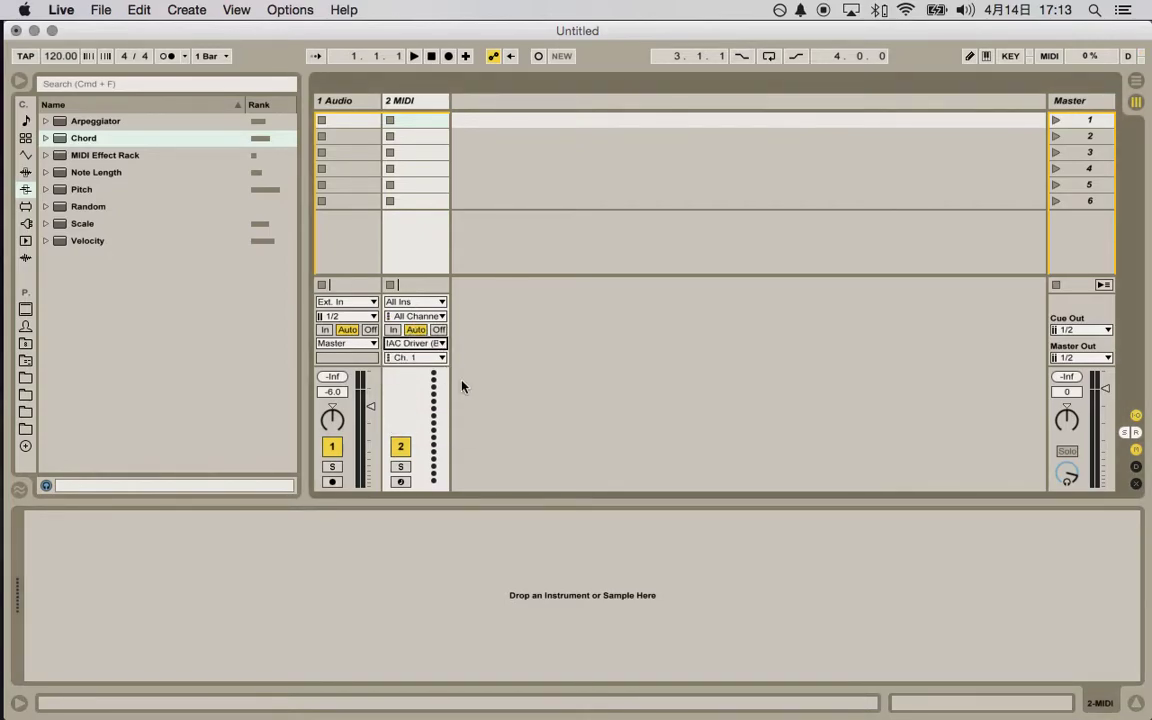
left_click(401, 483)
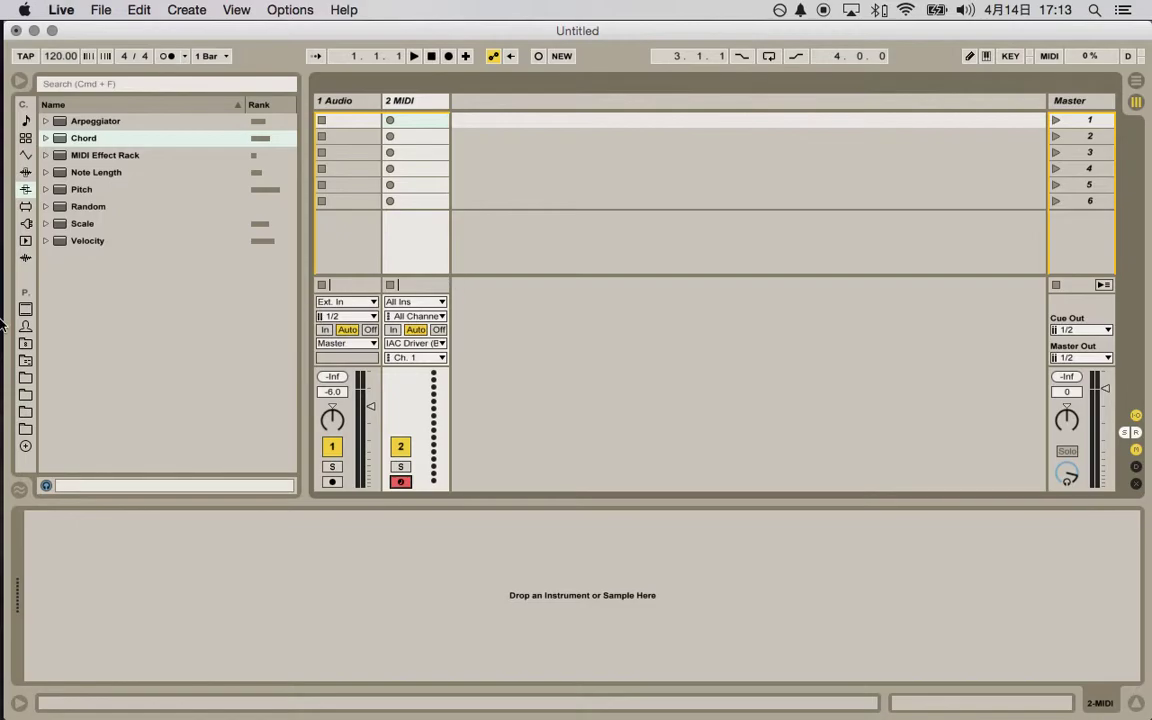
mouse_move(5, 315)
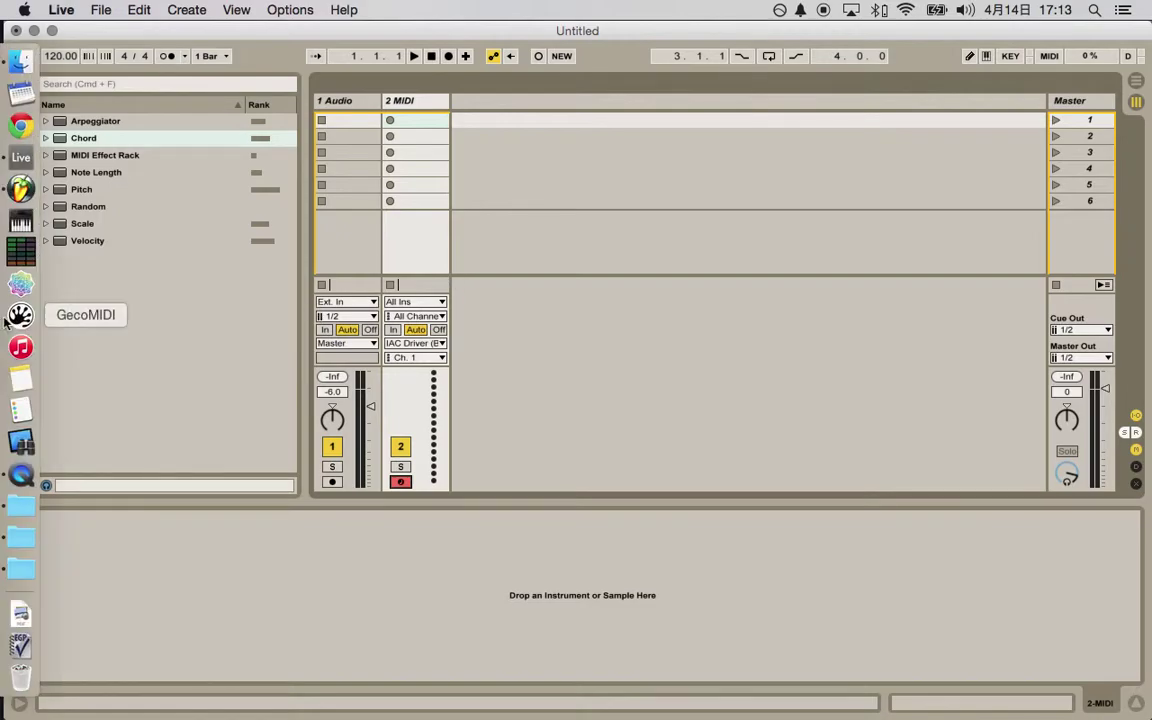
Step: Choose Soundflower (2ch) as the audio device in FL Studio's AUDIO settings
left_click(20, 188)
left_click_drag(400, 105, 620, 108)
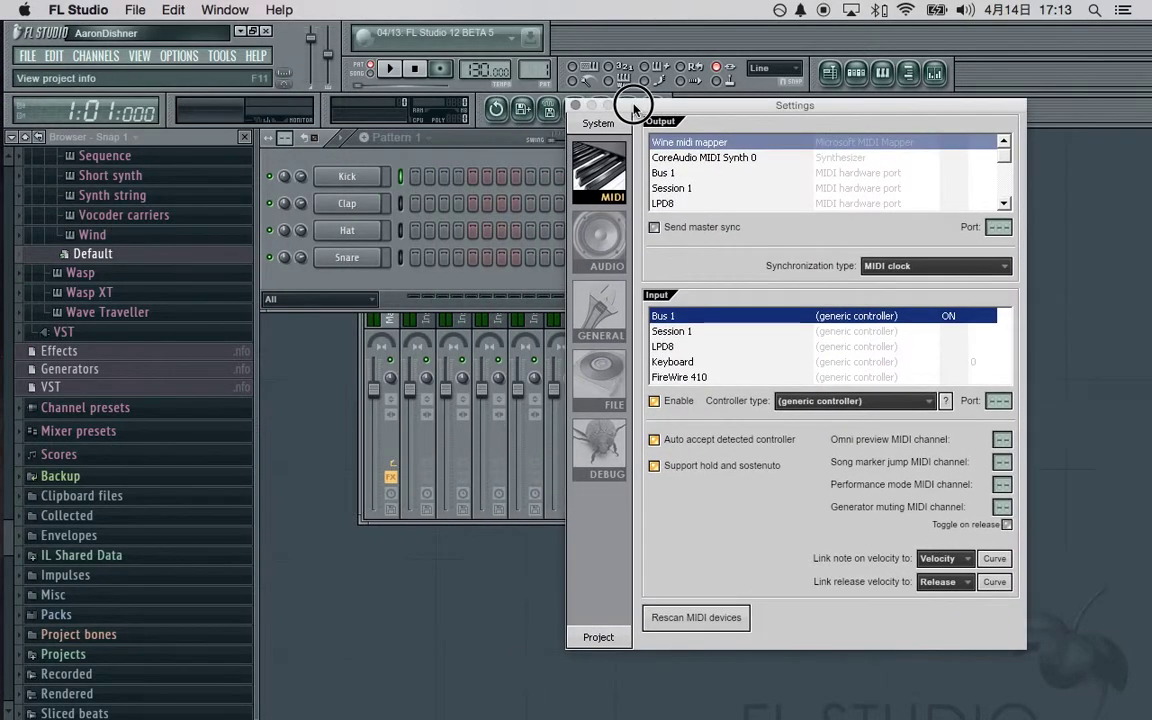
left_click(598, 240)
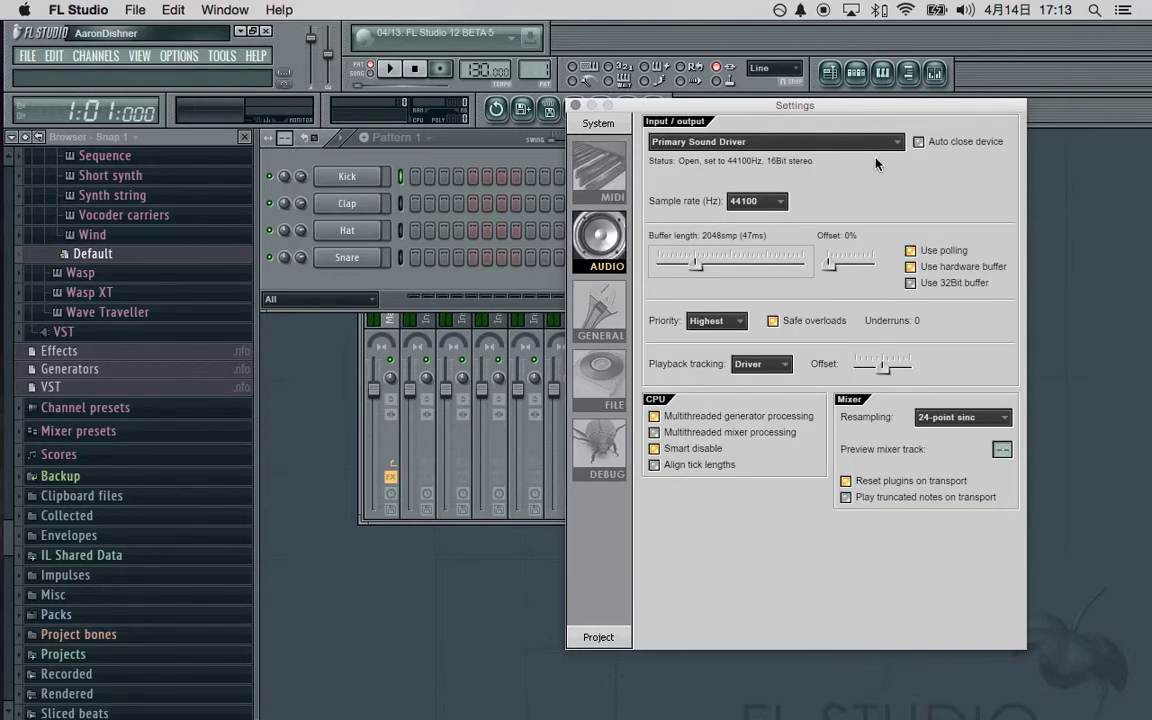
left_click(897, 142)
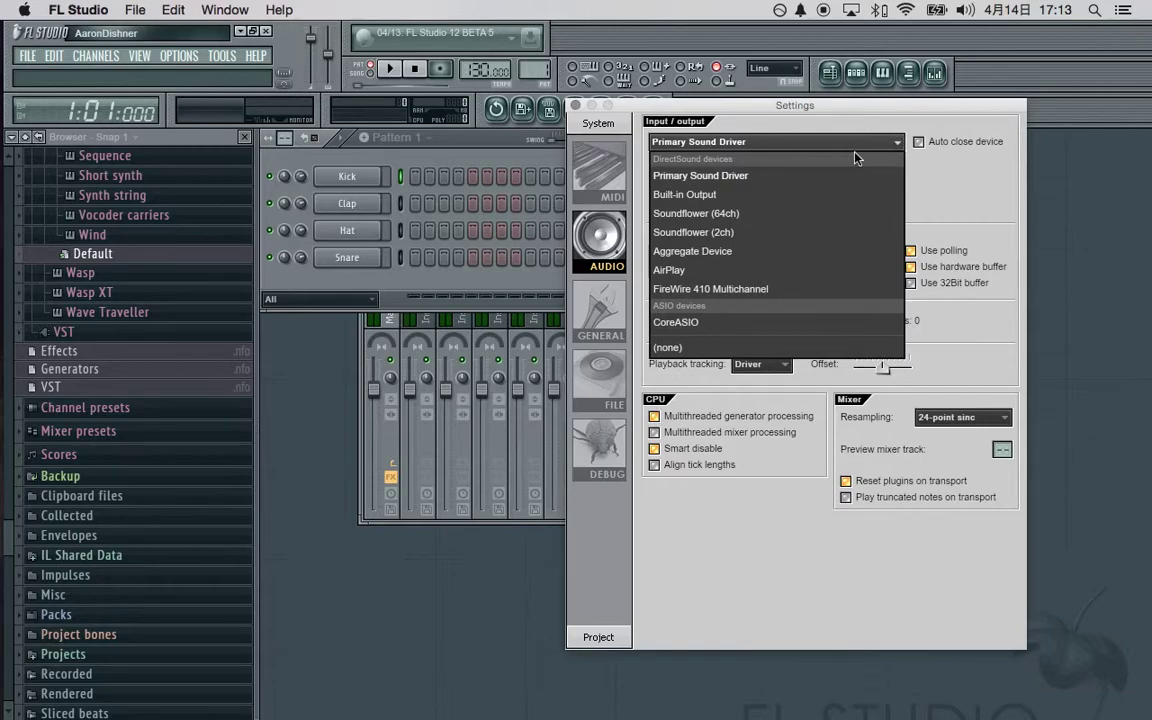
left_click(703, 232)
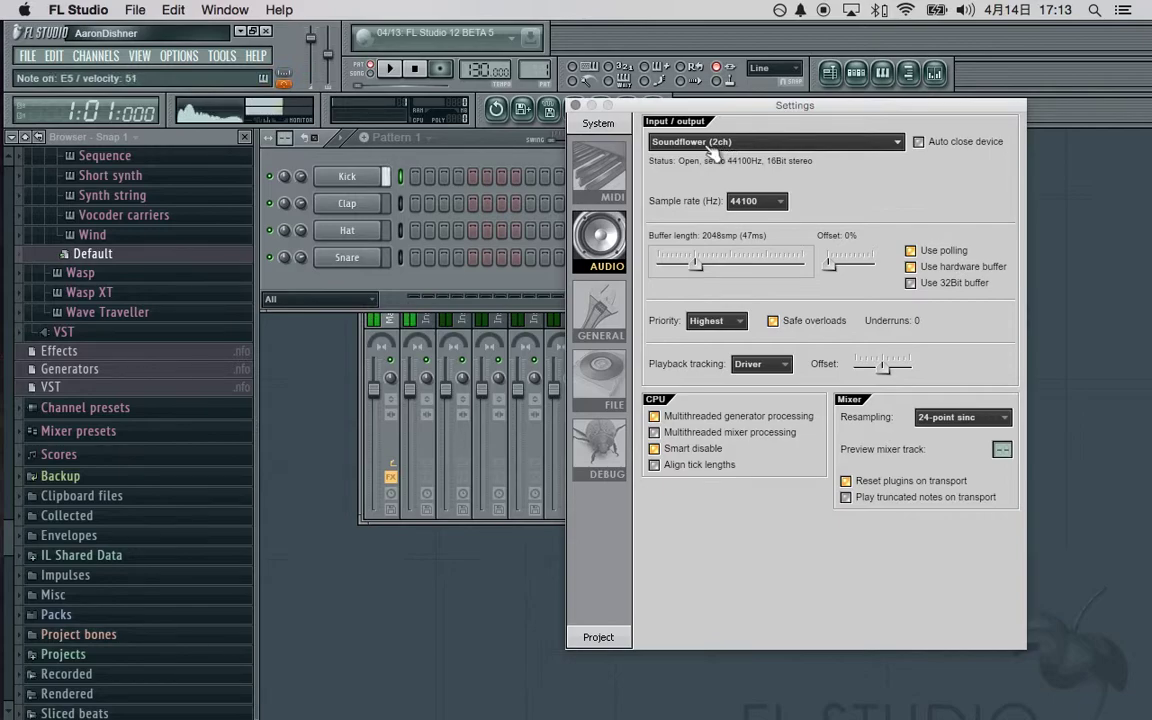
Step: Close FL Studio's settings window and bring Ableton Live back to the front
mouse_move(15, 185)
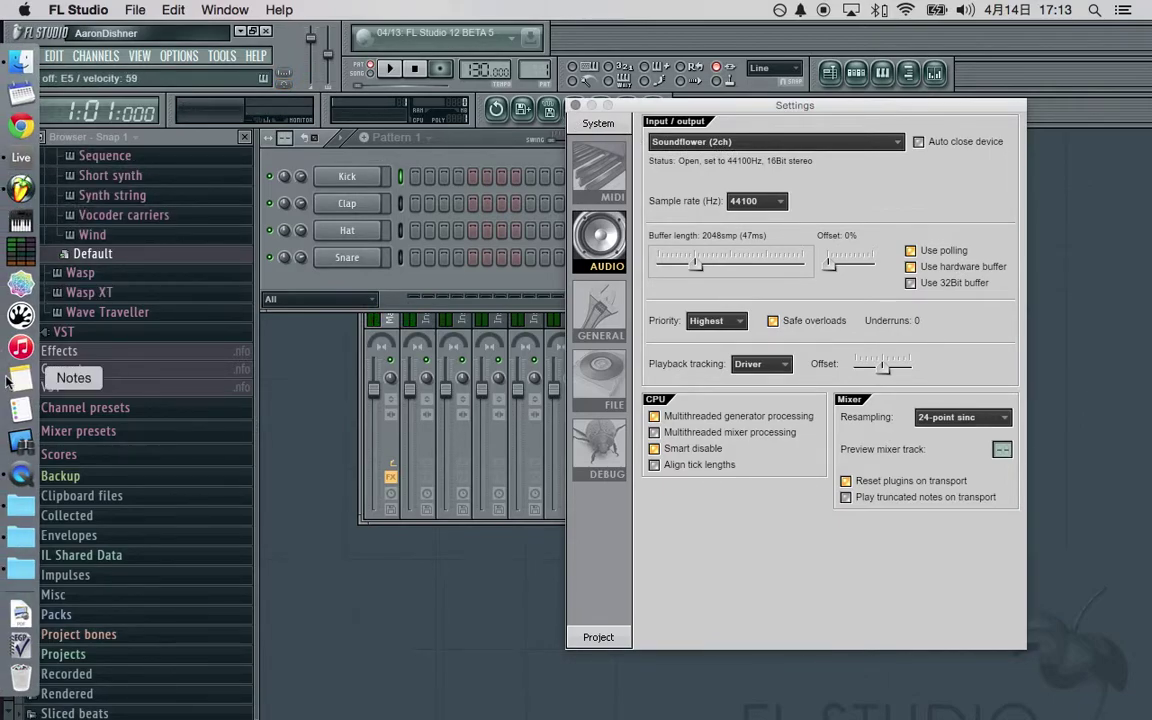
left_click(20, 474)
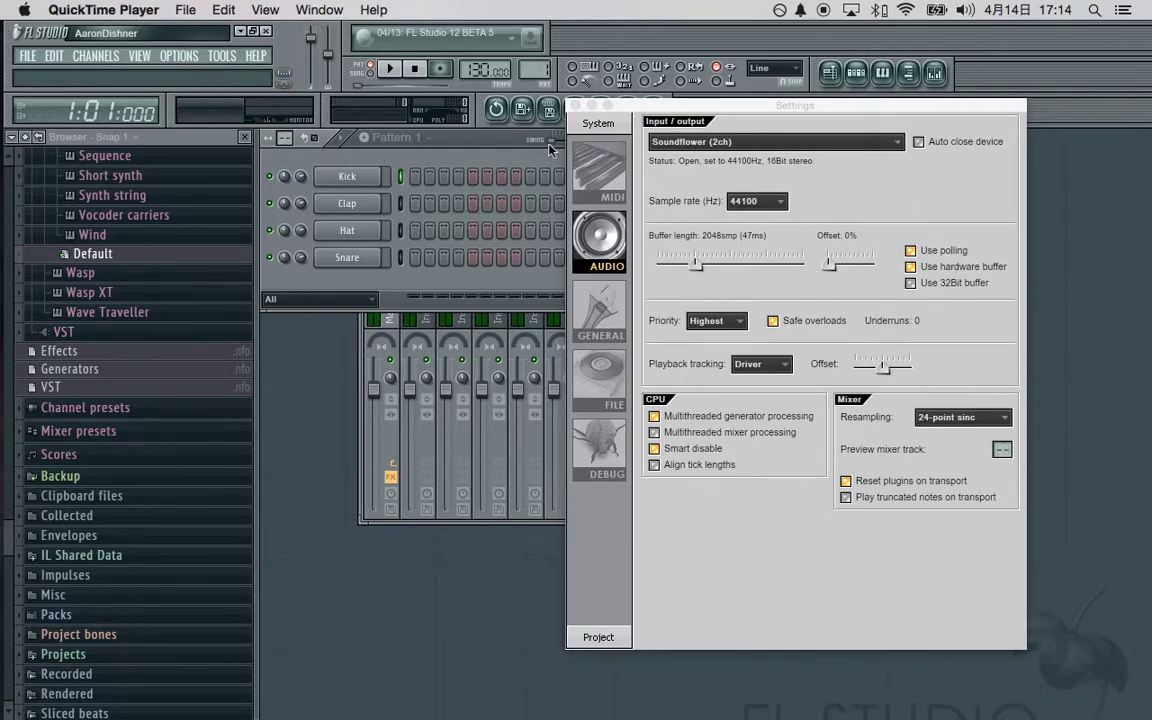
left_click(577, 108)
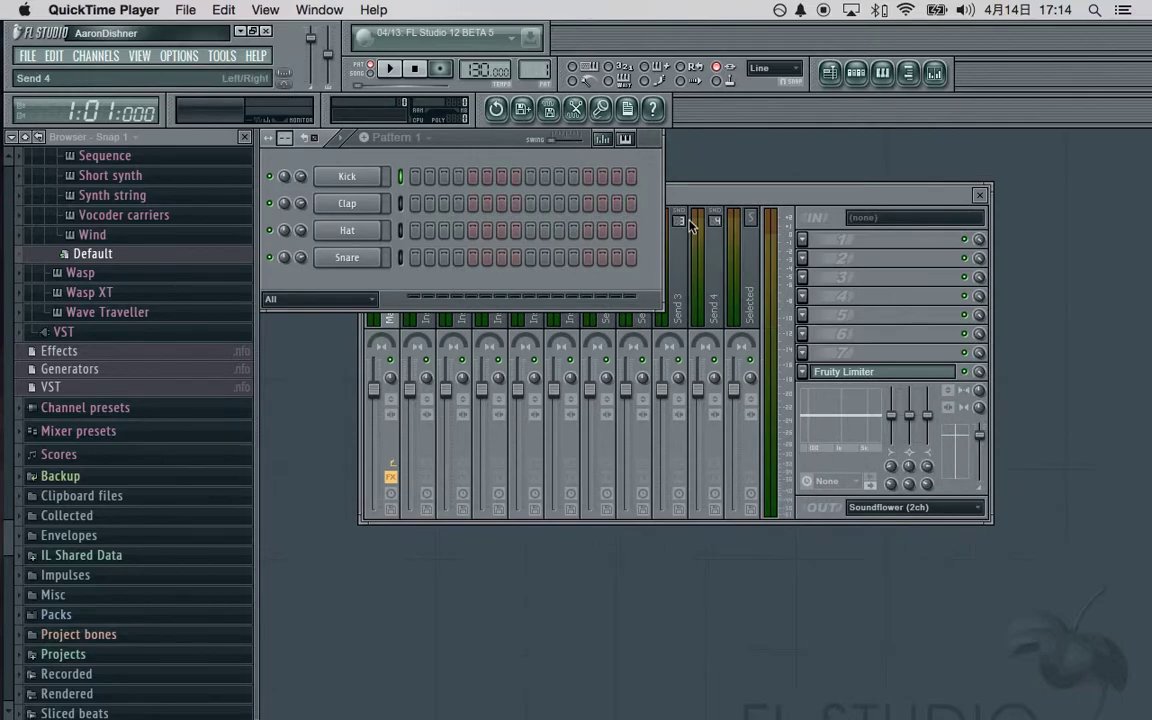
left_click(18, 157)
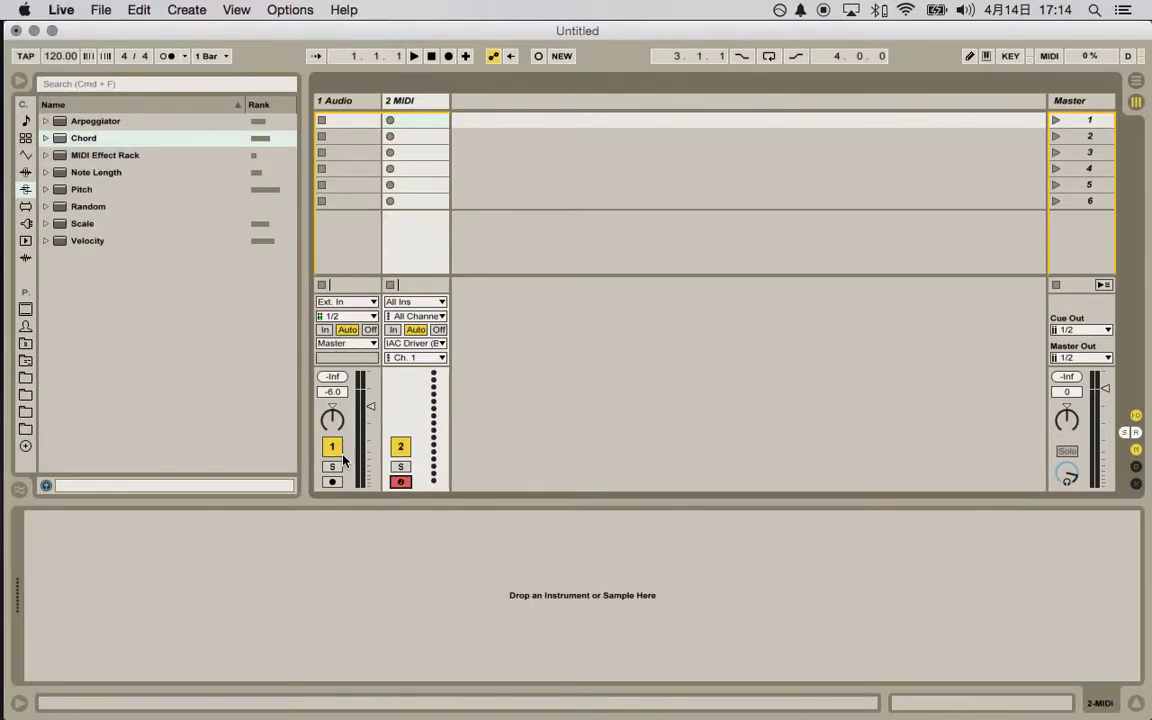
Step: Set the audio track's monitor to In, leave the MIDI track unarmed, and return to FL Studio
left_click(332, 481)
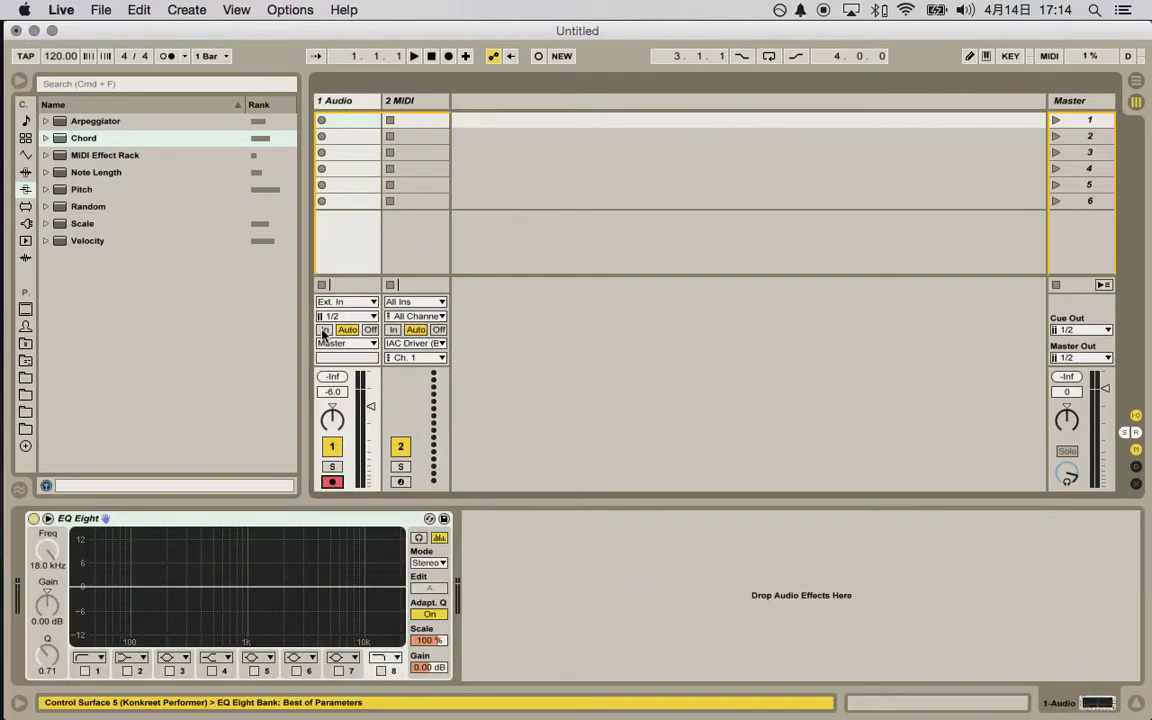
left_click(323, 330)
left_click(401, 481)
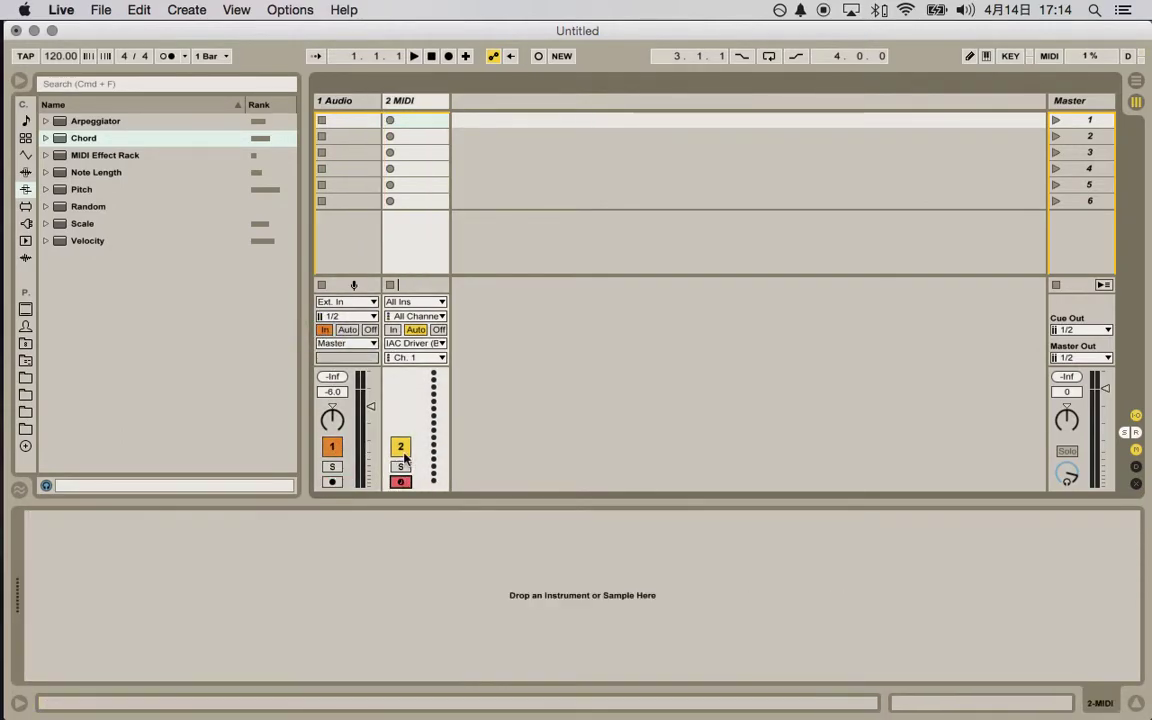
left_click(401, 481)
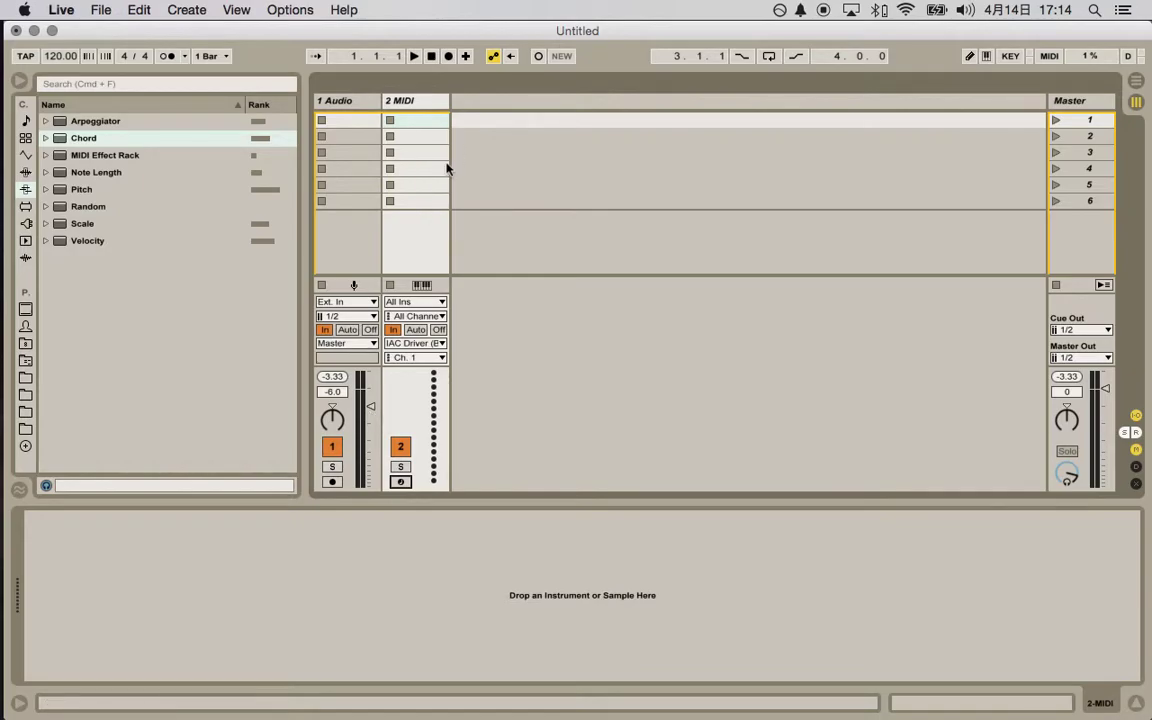
mouse_move(20, 188)
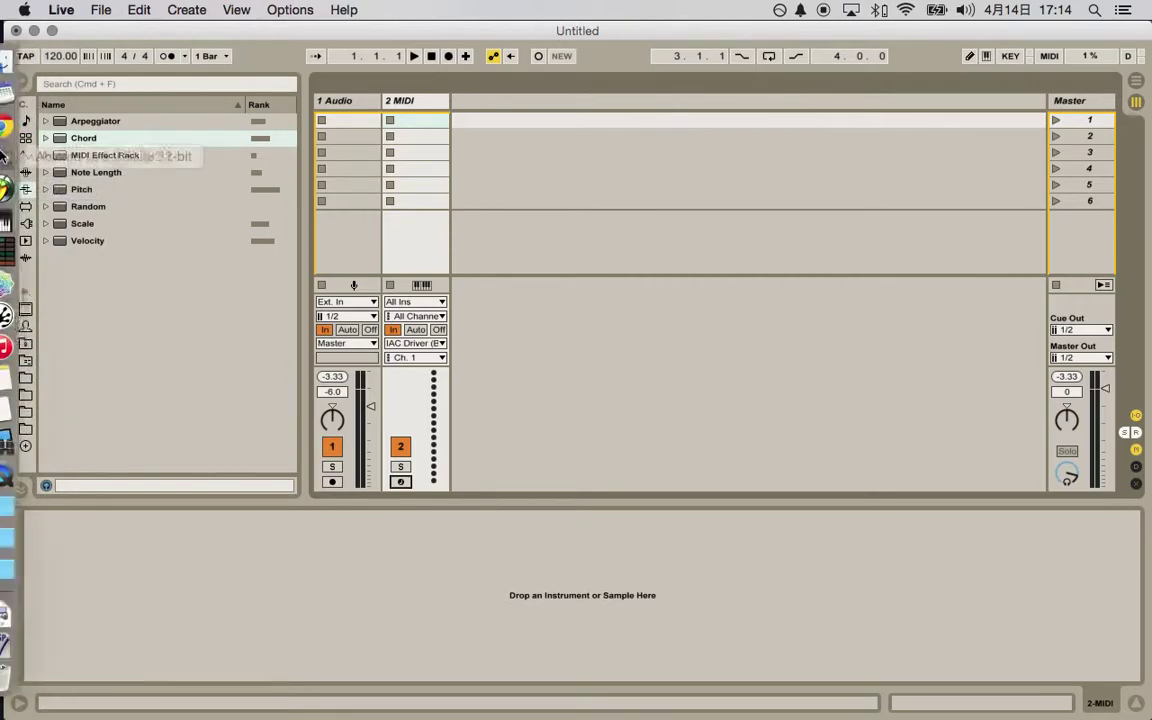
left_click(20, 188)
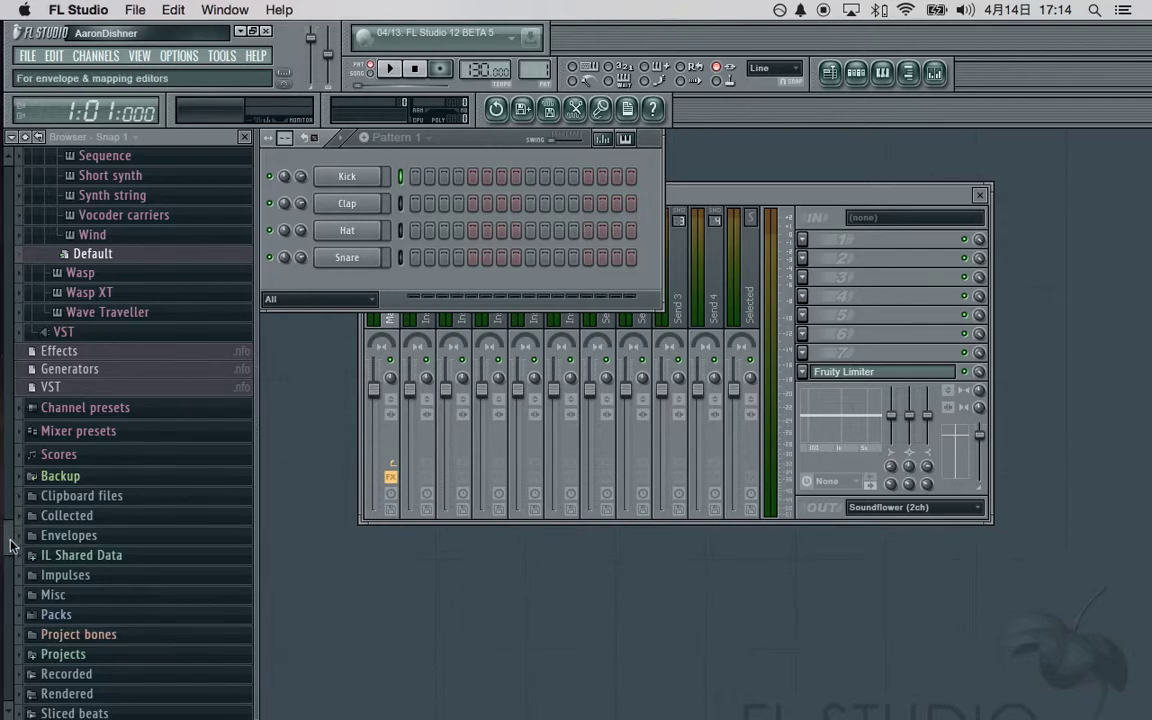
Step: In the Browser, find Sytrus > Short synth and drag 'Basic subtracting 2.fst' onto mixer Insert 1
left_click_drag(8, 495, 10, 350)
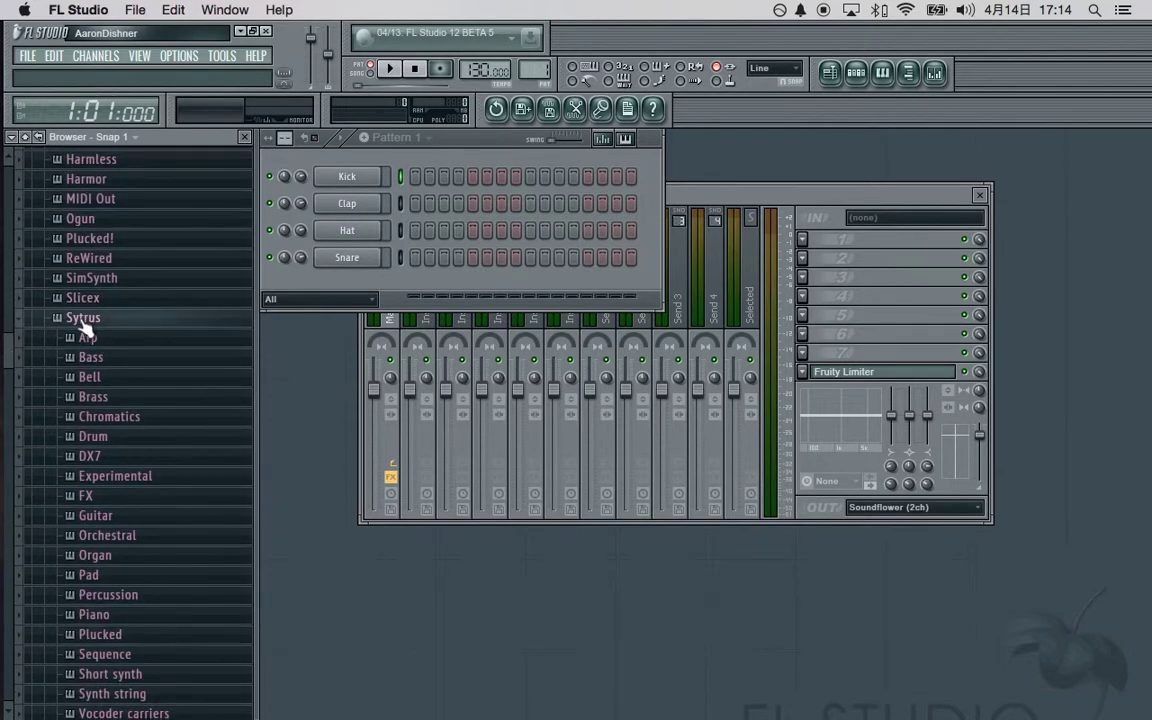
left_click(58, 318)
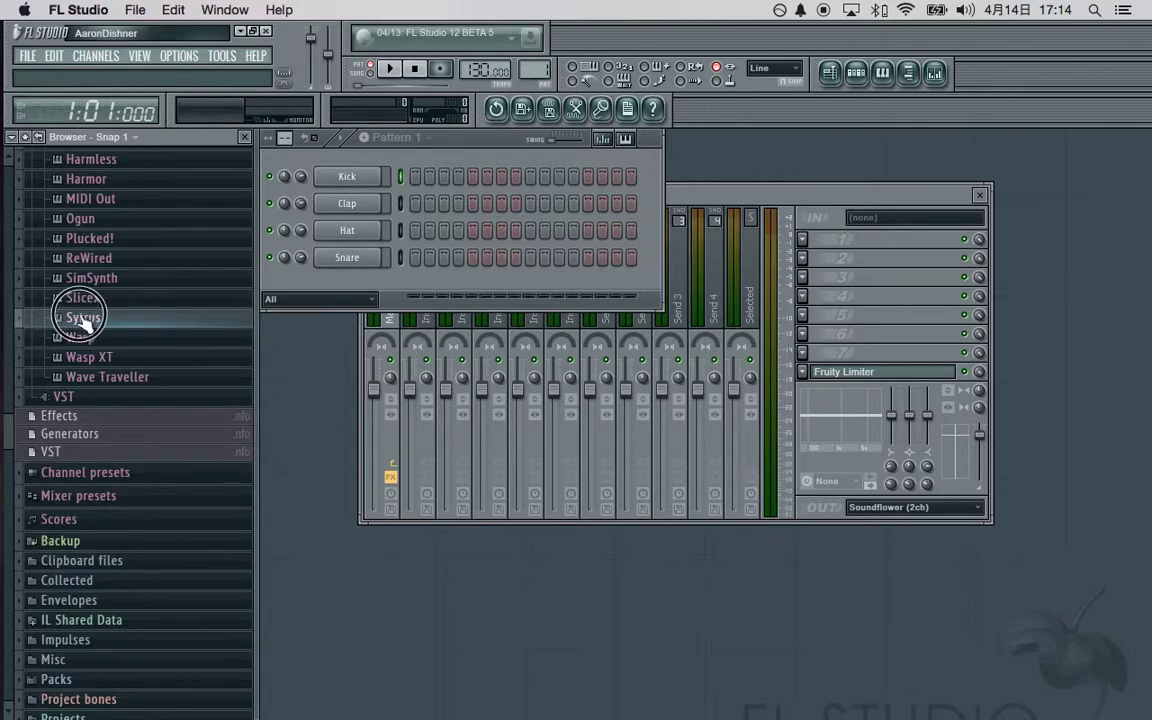
left_click(95, 321)
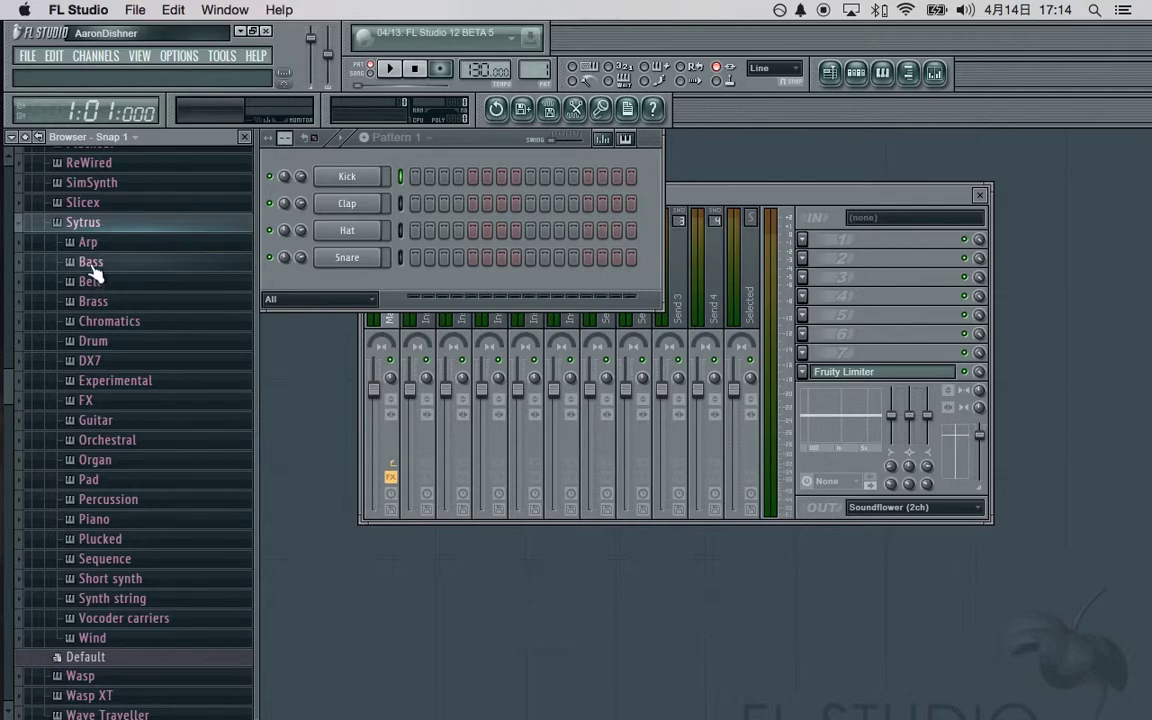
left_click(112, 579)
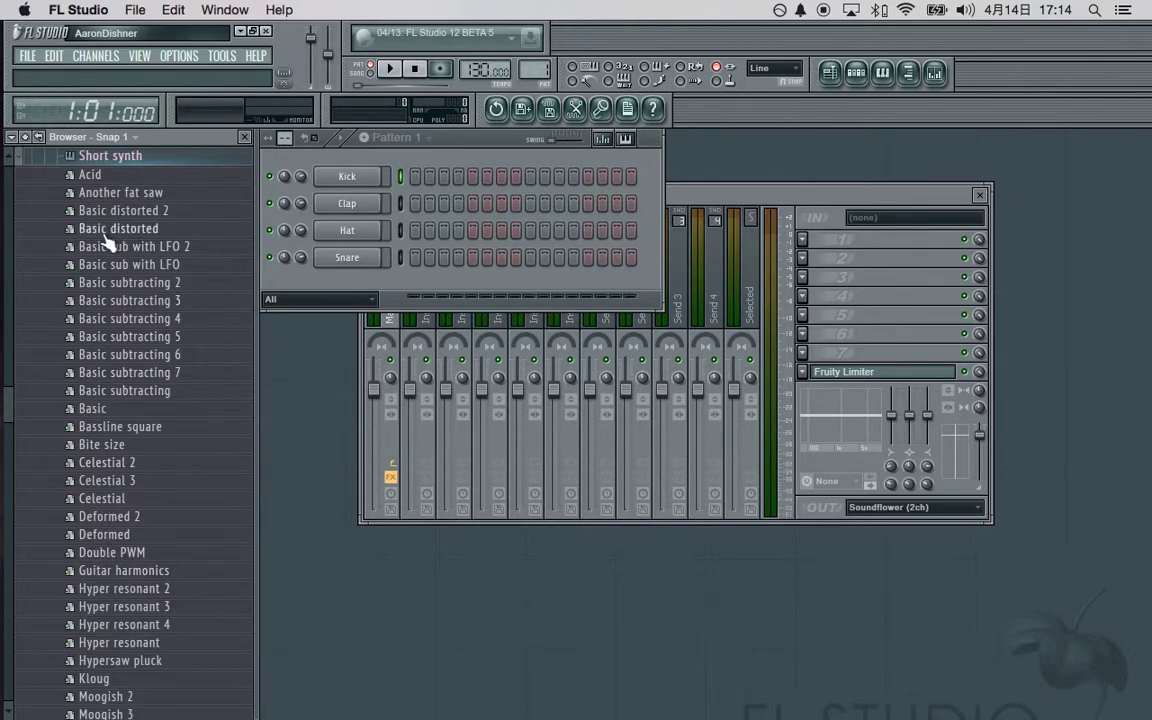
left_click_drag(95, 283, 425, 322)
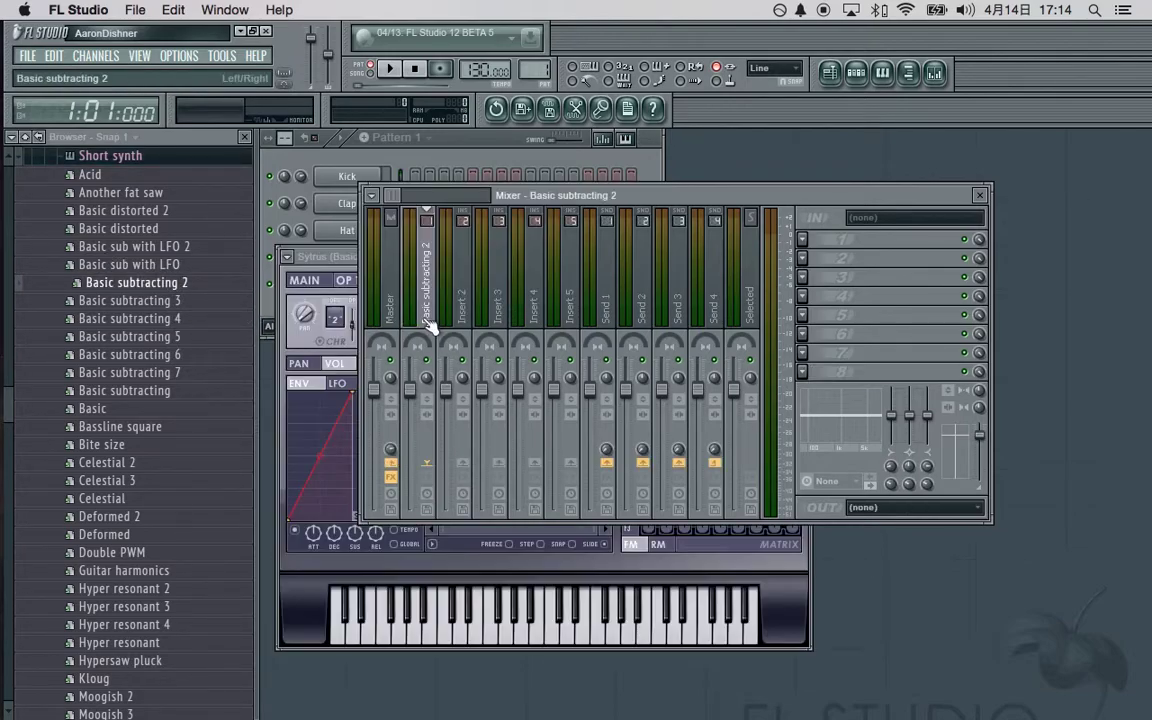
Step: Drop Basic subtracting 2 onto mixer insert 1 and bring the Master and first inserts into view
left_click(432, 195)
left_click_drag(432, 195, 450, 175)
left_click_drag(671, 201, 808, 167)
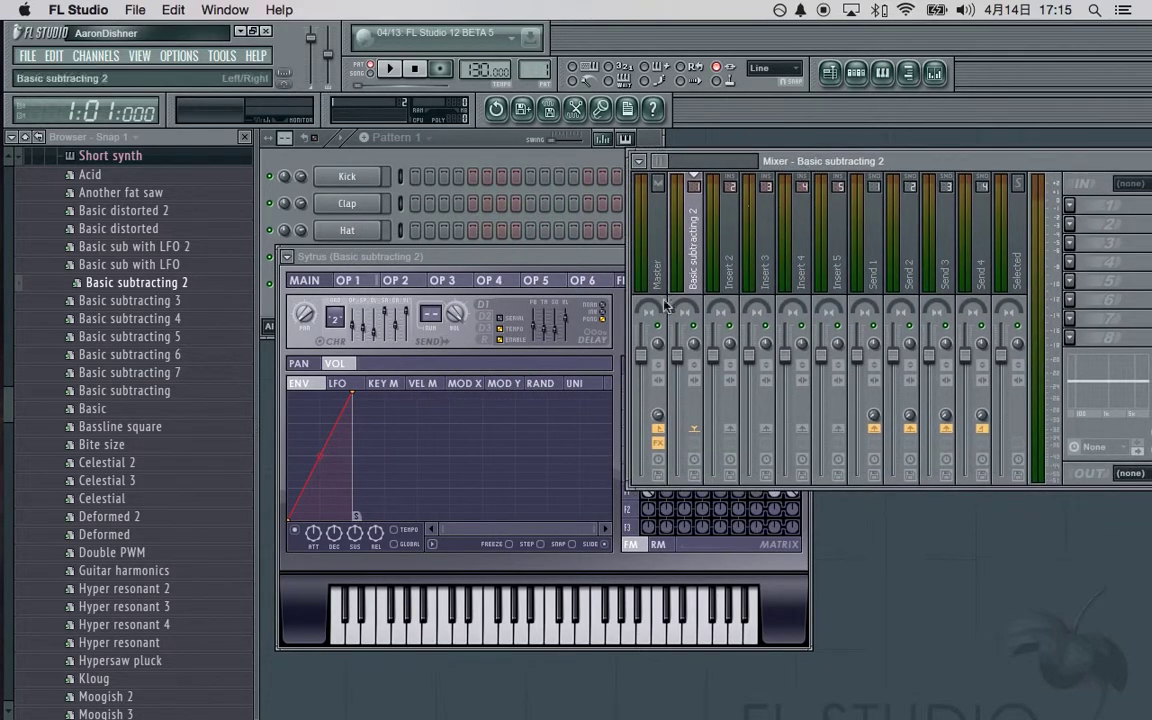
Step: Lower the Basic subtracting 2 fader while auditioning Sytrus keyboard notes, then return to Ableton Live
left_click(576, 605)
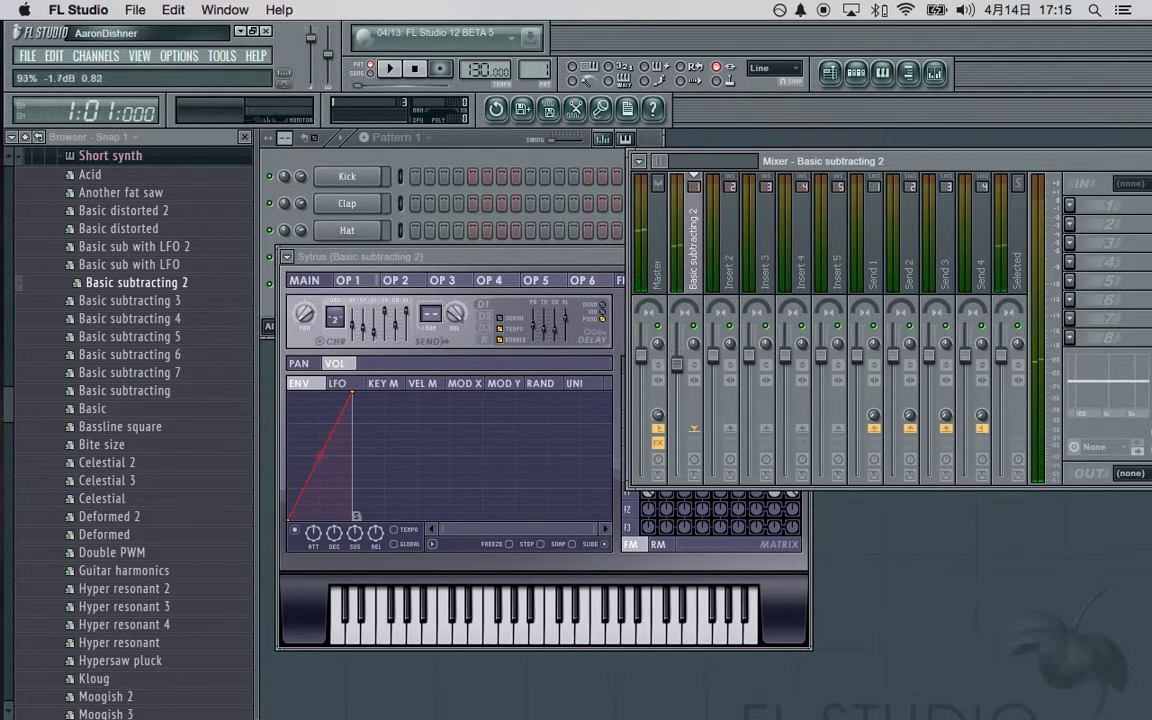
left_click_drag(683, 362, 683, 388)
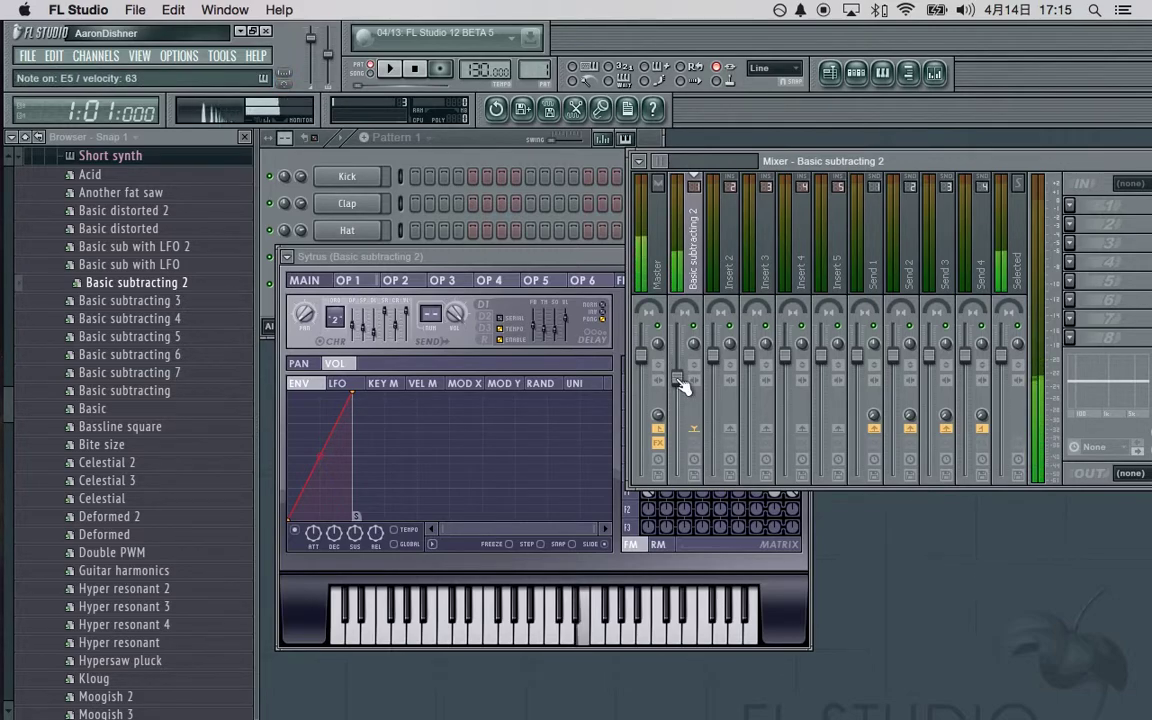
left_click(590, 640)
left_click(592, 642)
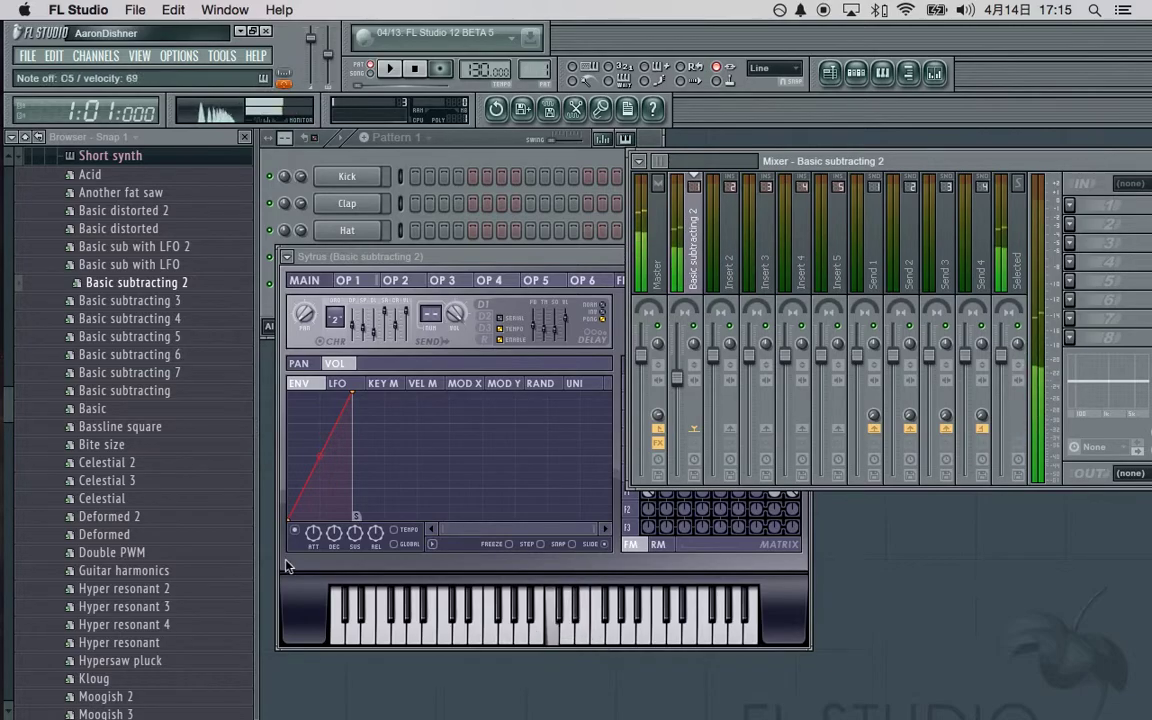
mouse_move(20, 187)
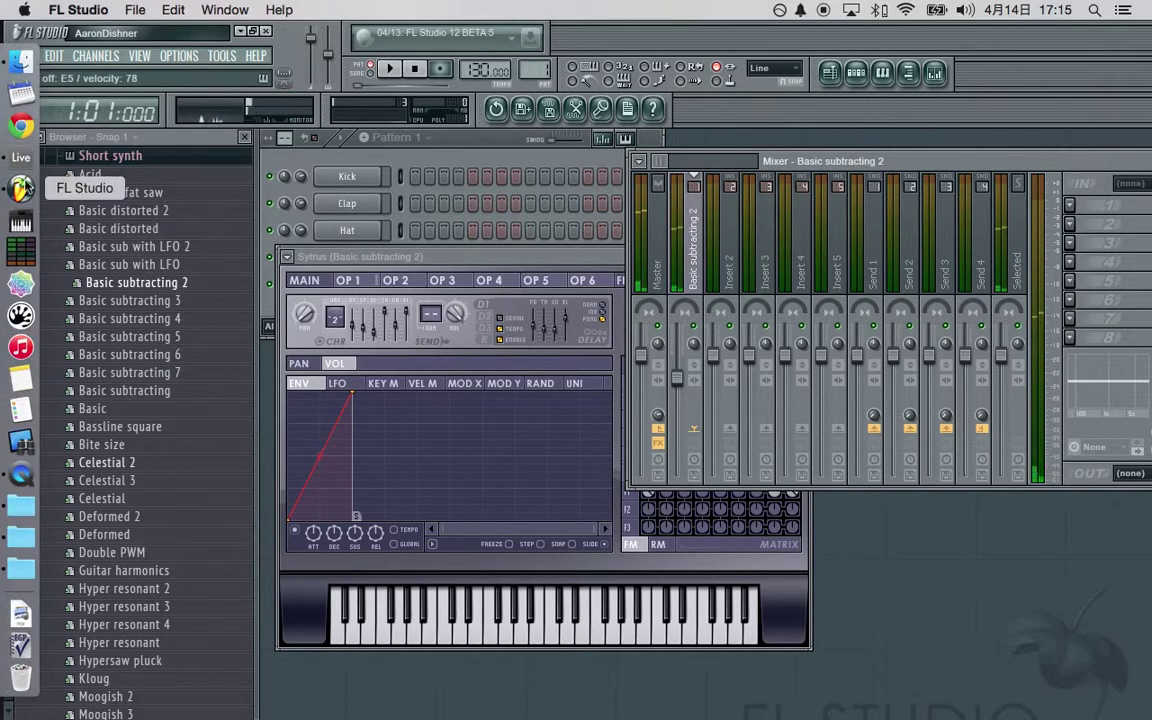
left_click(20, 157)
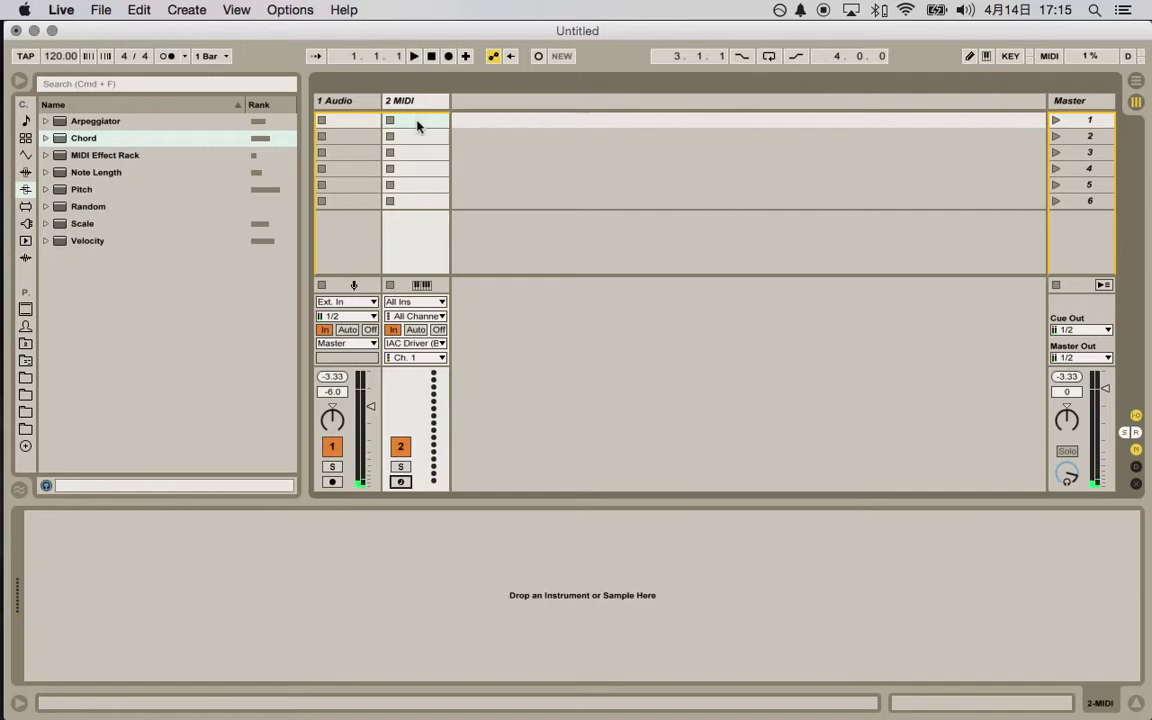
Step: Arm the 2 MIDI track with Auto monitoring, select its first clip slot, and enable the metronome
left_click(401, 481)
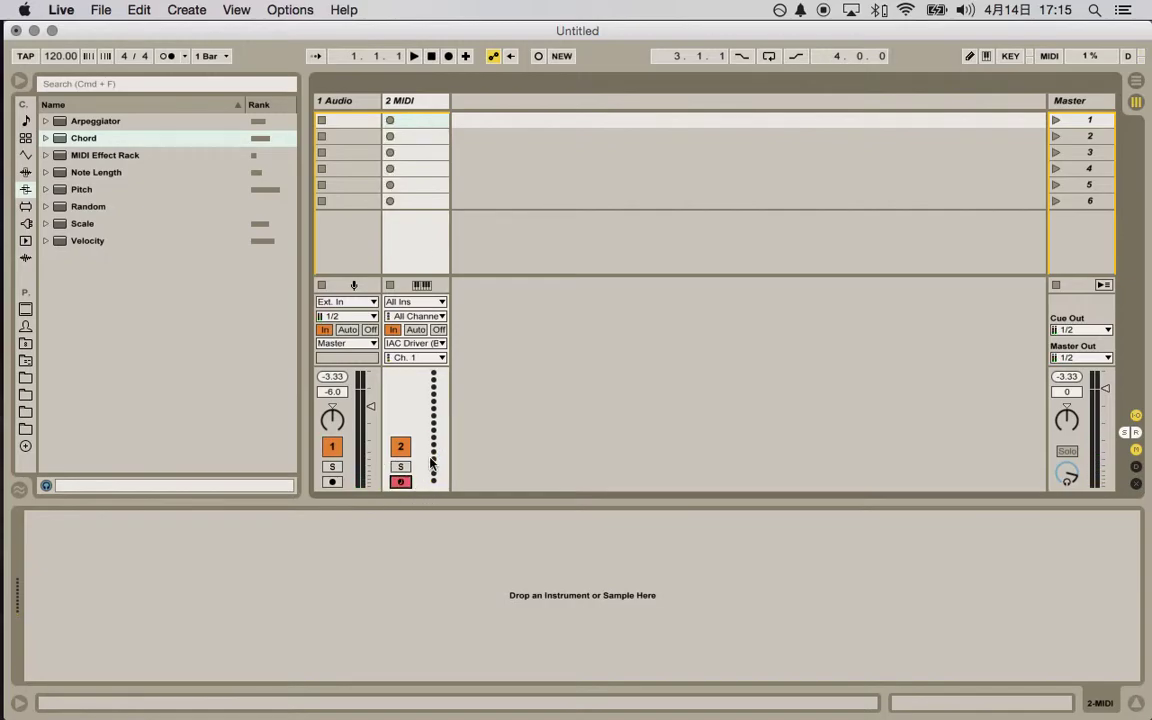
left_click(416, 330)
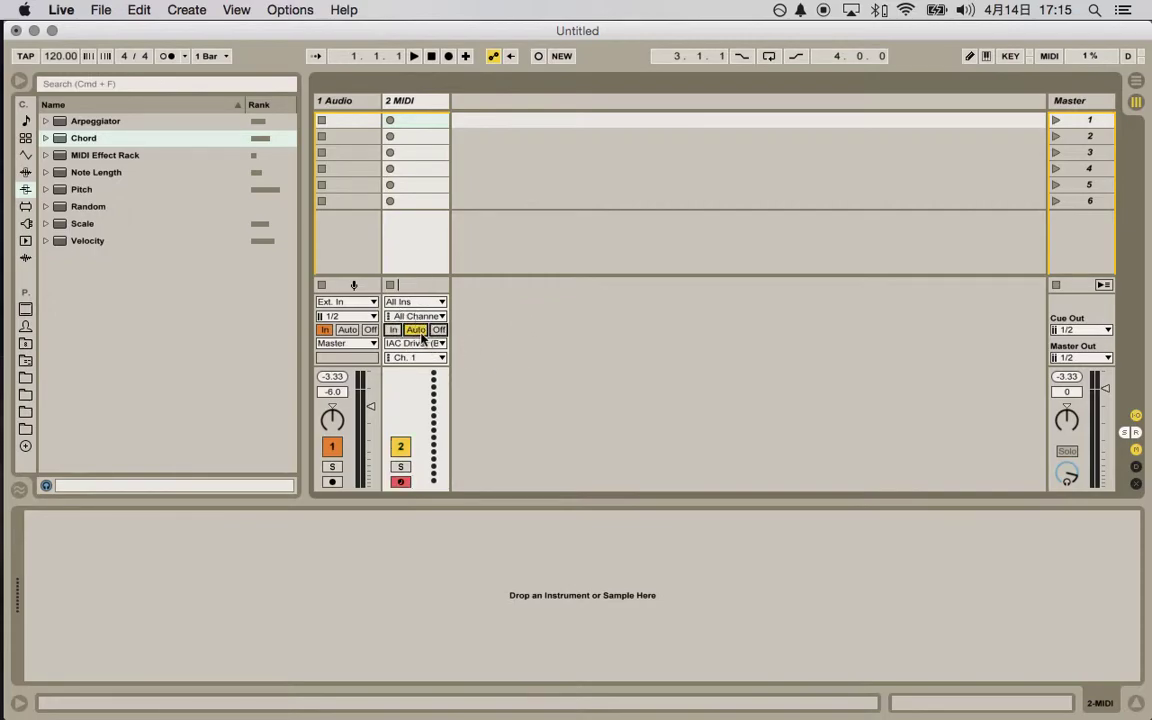
left_click(418, 126)
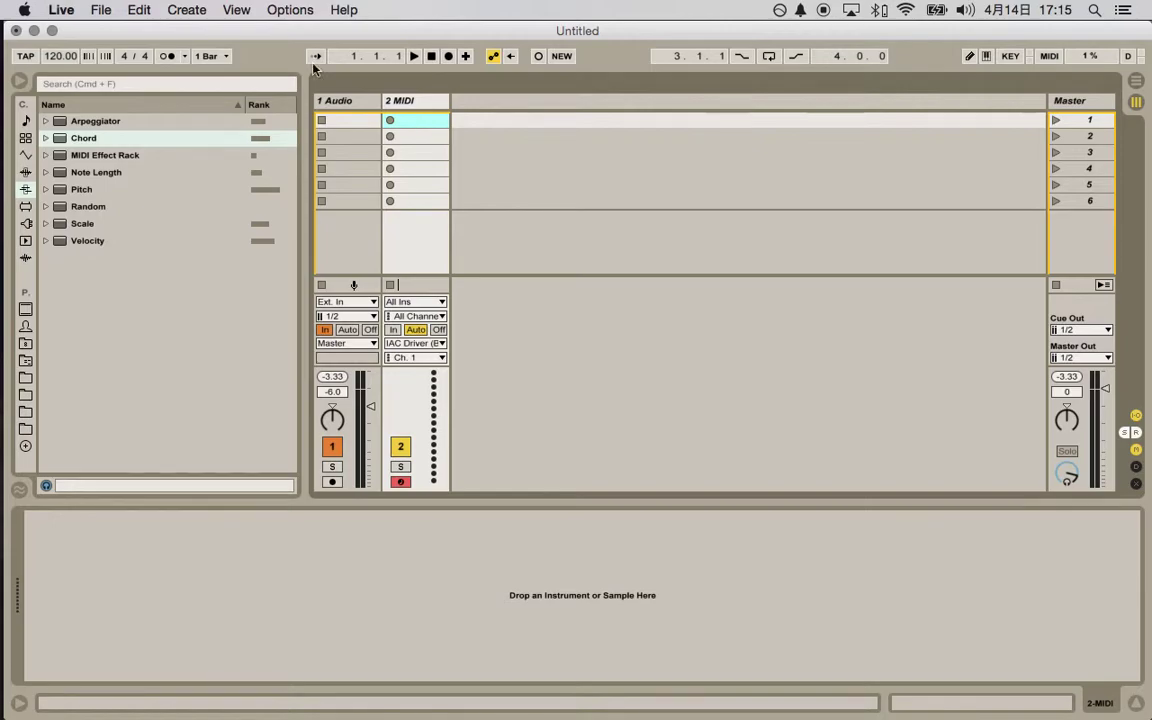
left_click(167, 56)
Step: Start playback, record the 1 2-MIDI clip into the slot, then stop recording and disarm the track
key("space")
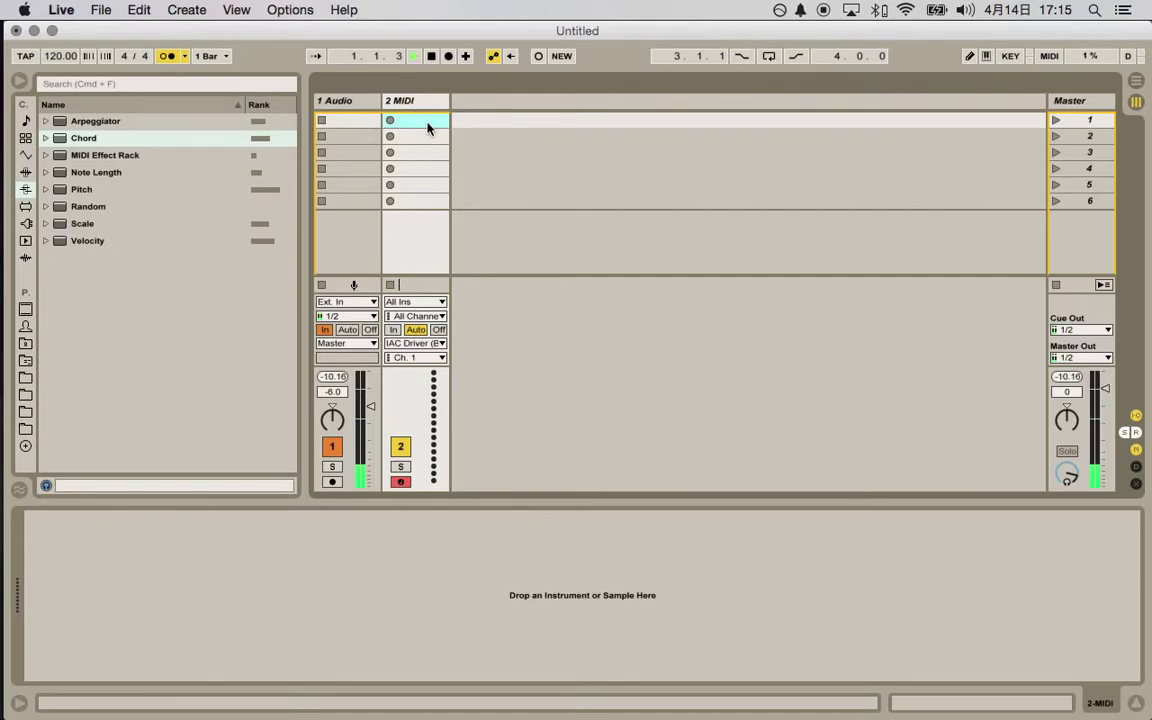
key("Return")
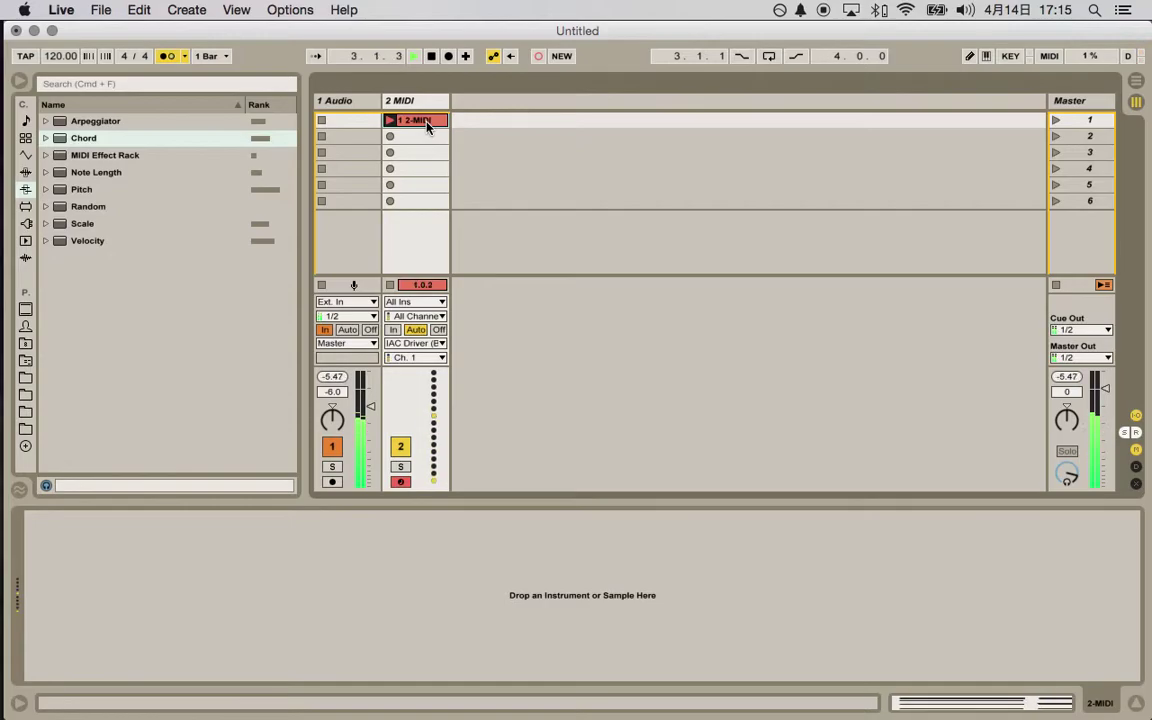
key("Return")
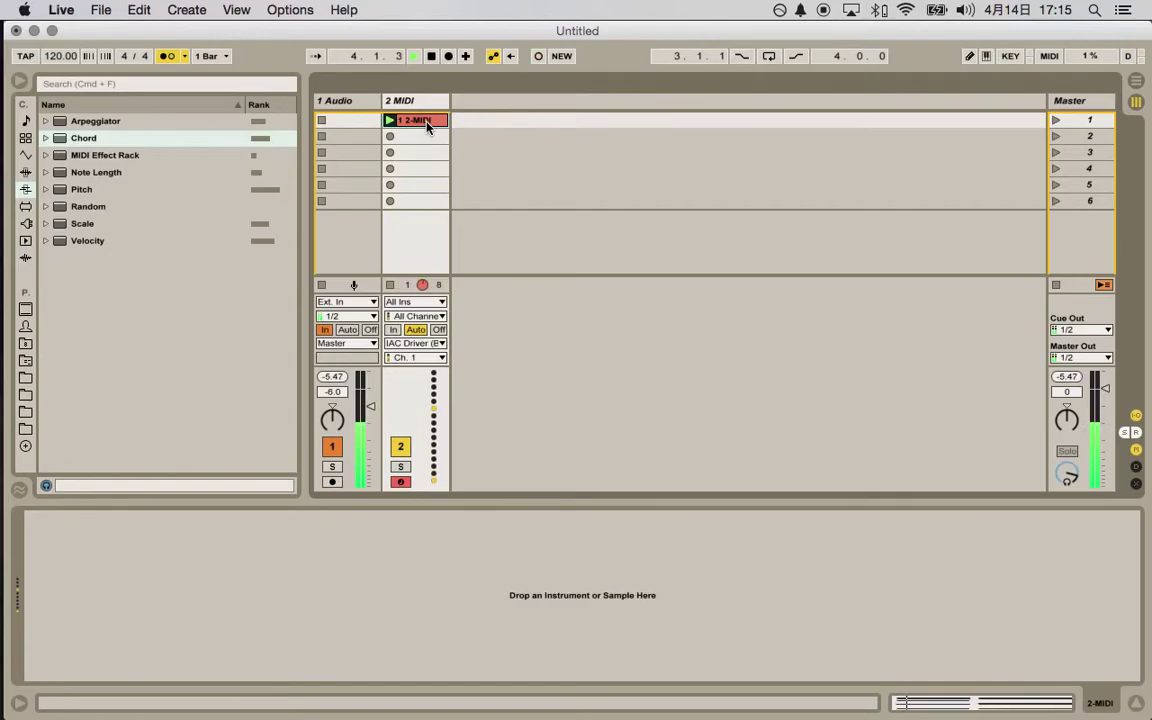
left_click(401, 482)
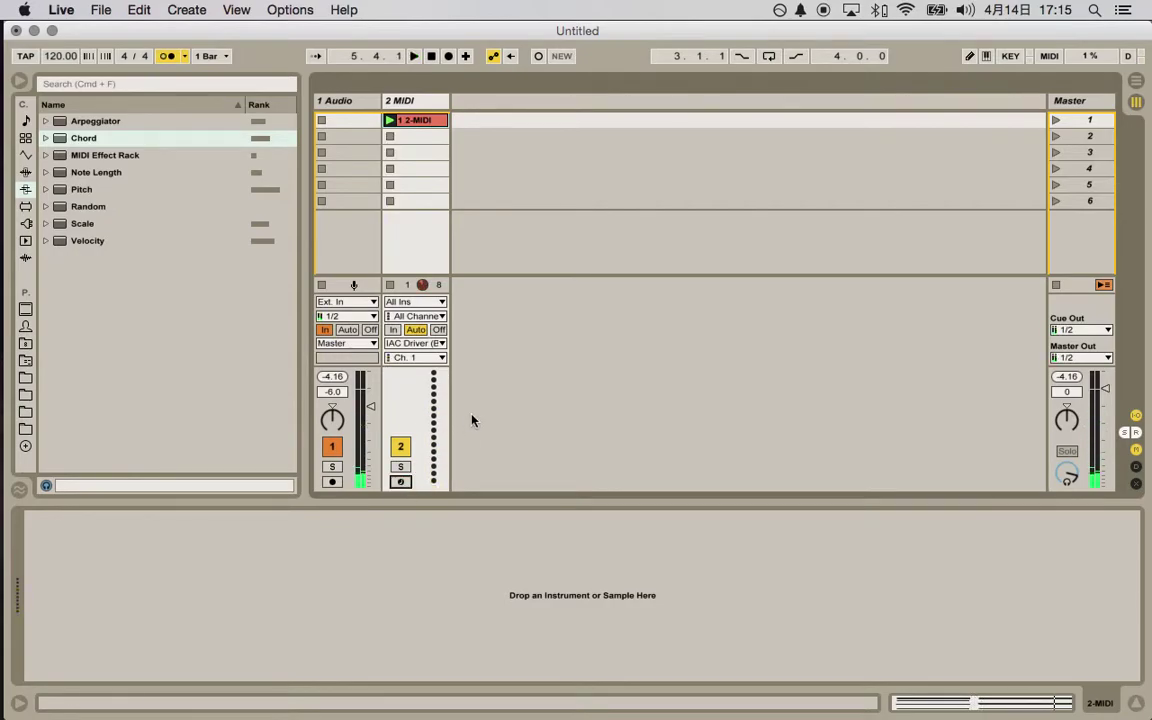
Step: Show the 1 2-MIDI clip's C3–A3 notes, play them with monitoring on In, then set Auto and re-arm
double_click(413, 119)
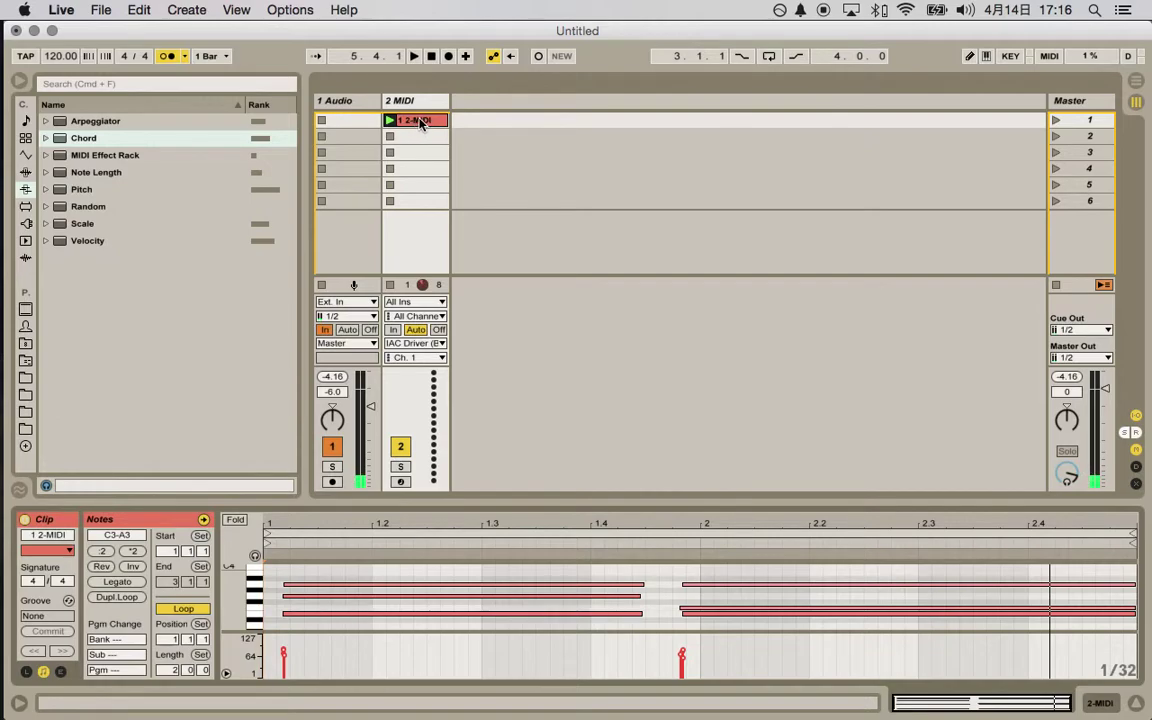
left_click(393, 330)
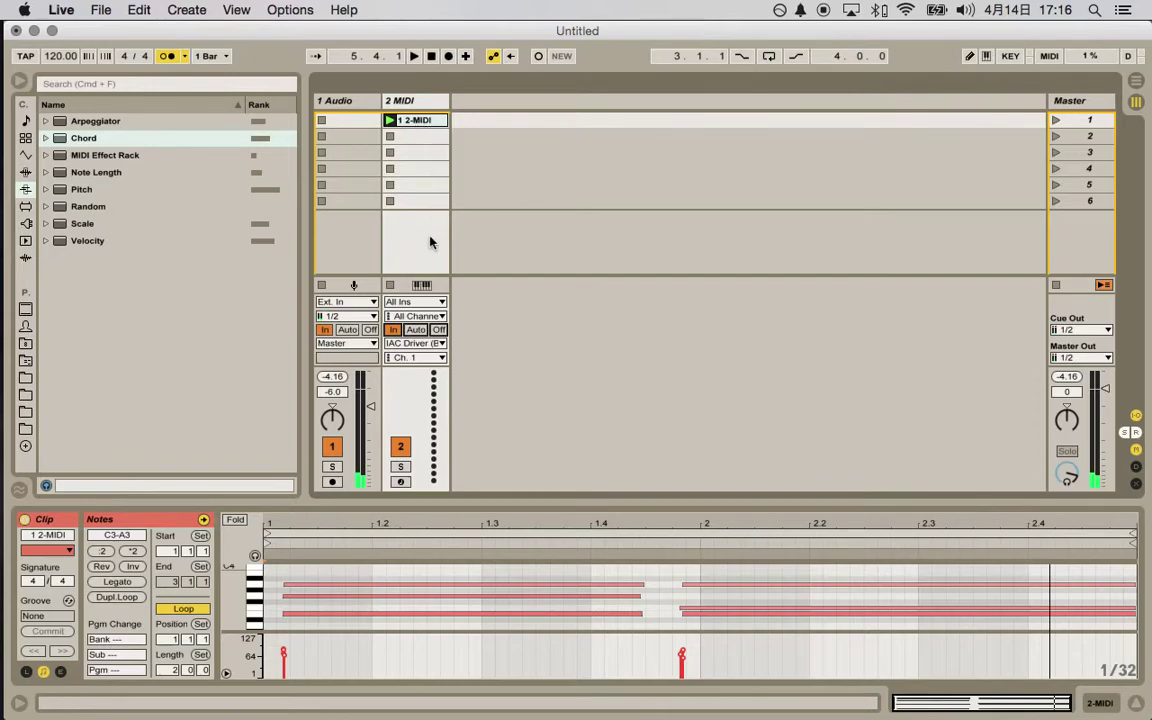
left_click(413, 56)
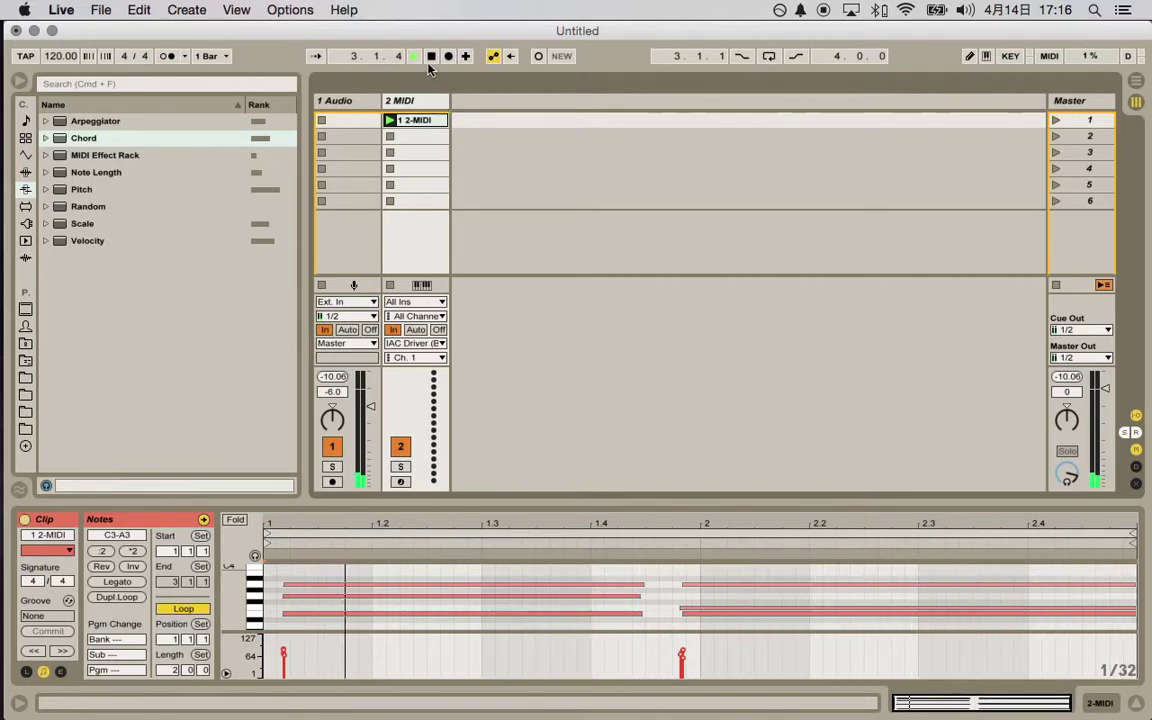
key("space")
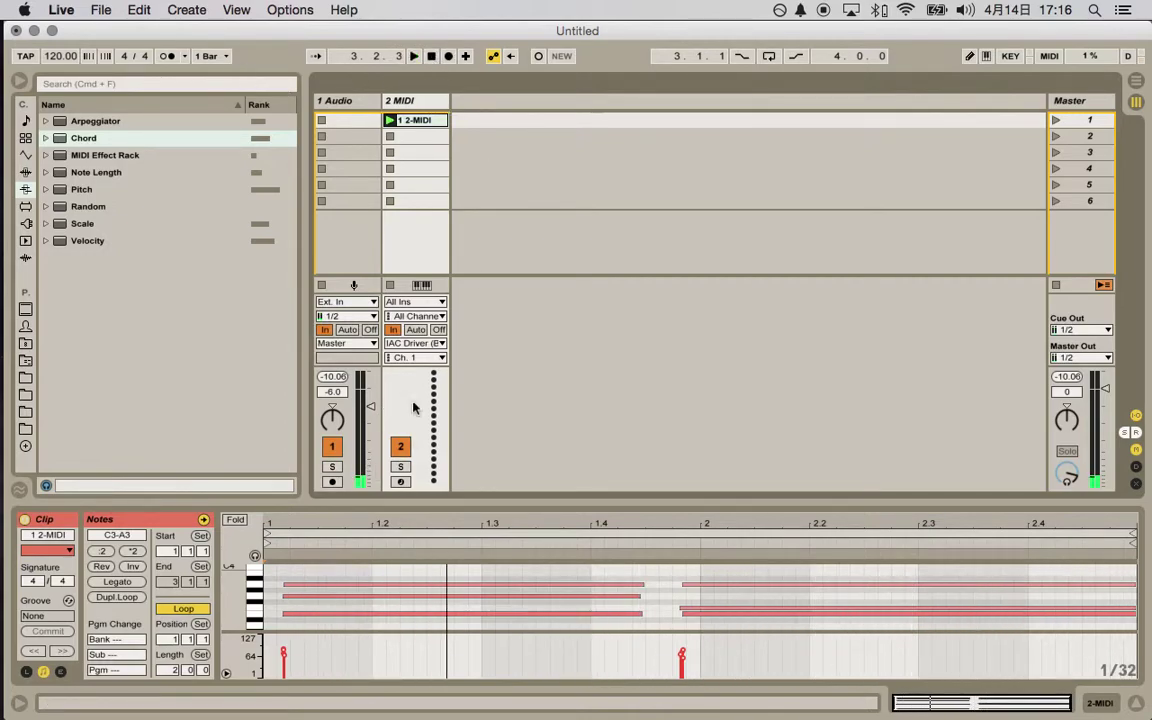
left_click(414, 331)
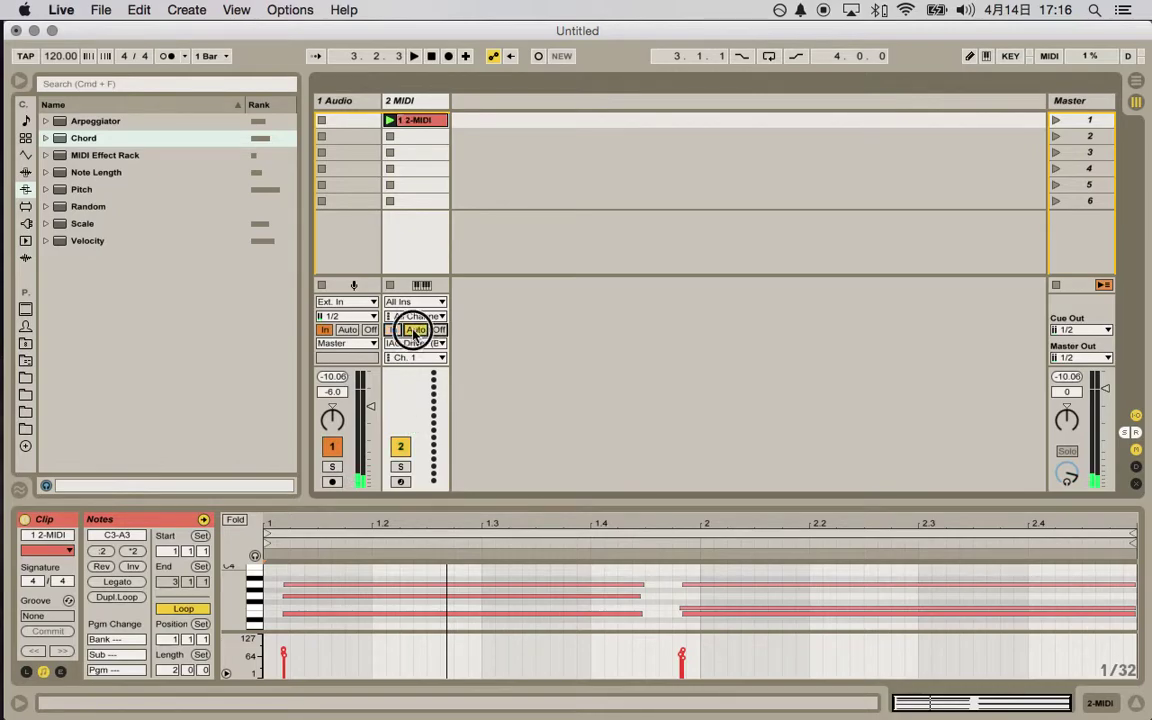
left_click(400, 483)
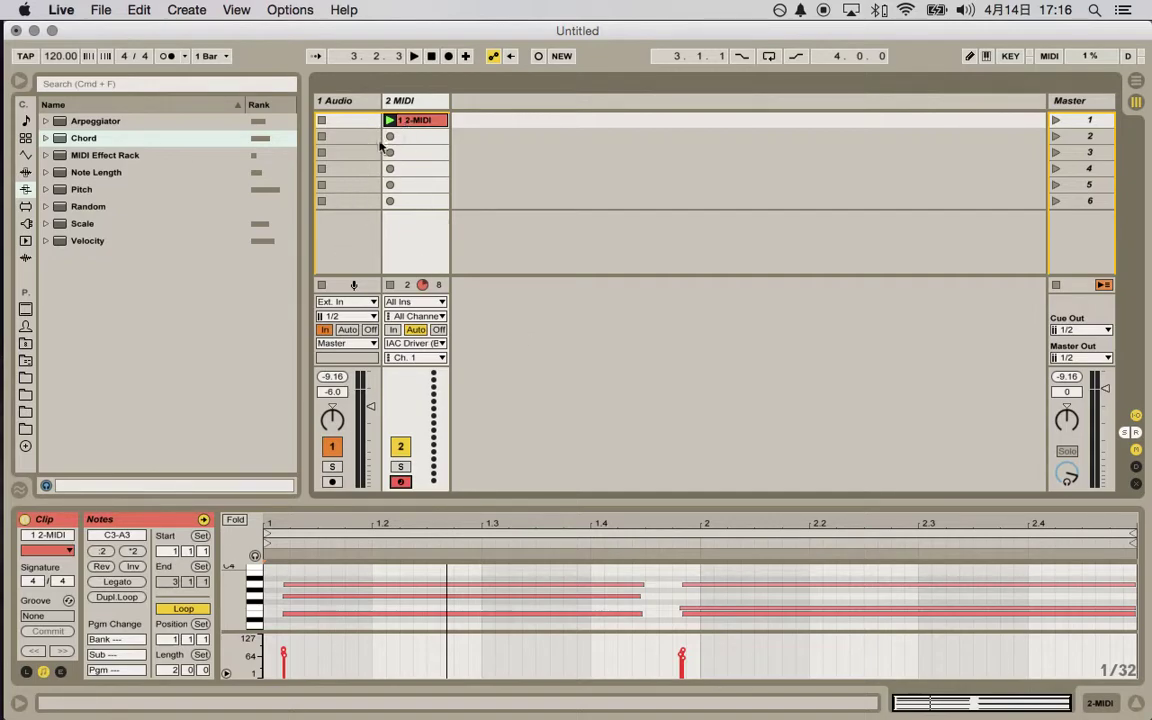
Step: Arm 1 Audio with Auto monitoring, record the synth into its first slot as 1 1-Audio, then disarm it
left_click(332, 482)
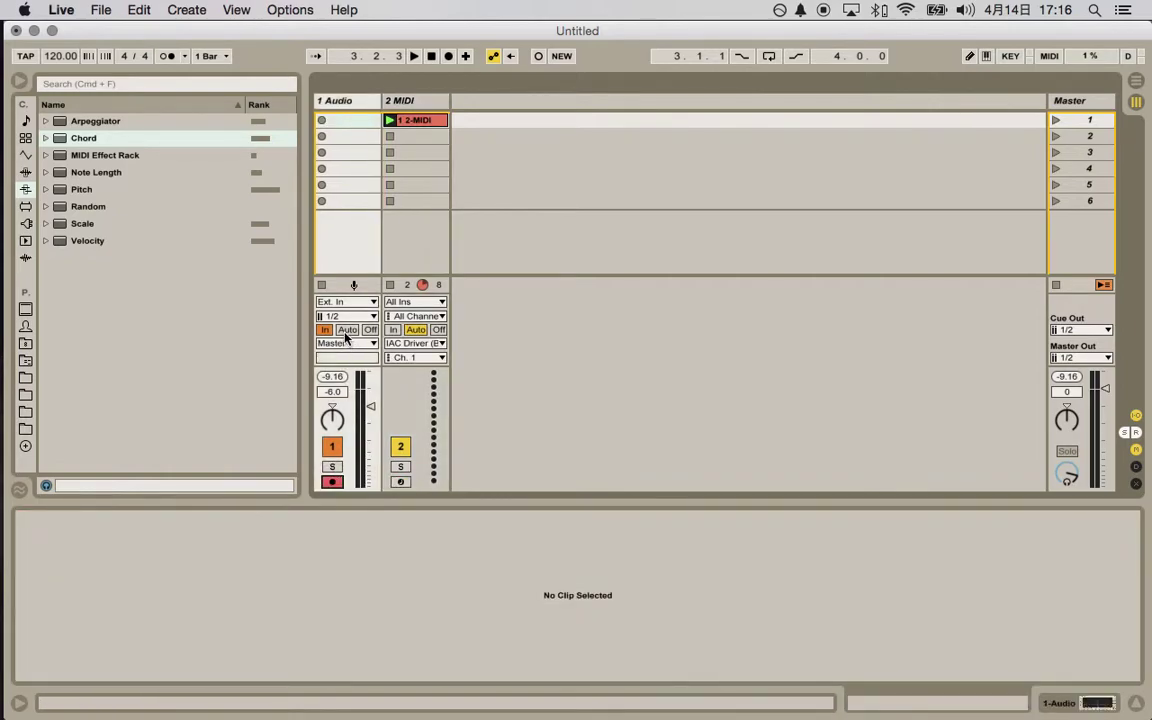
left_click(346, 331)
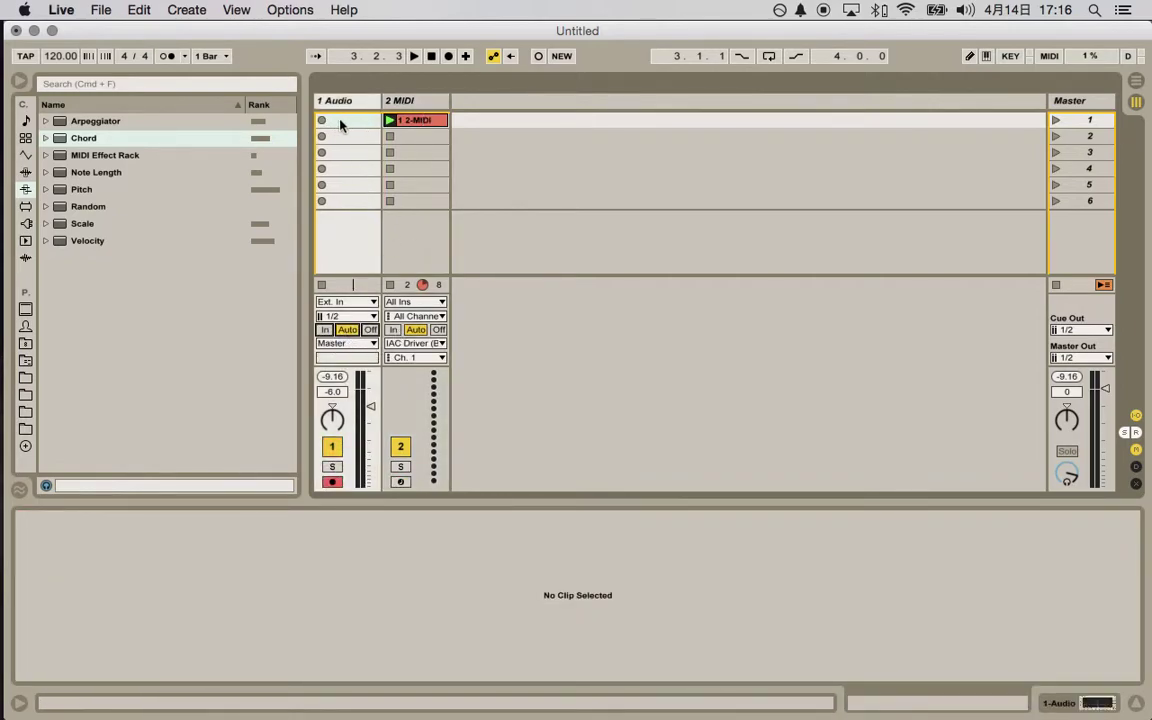
left_click(365, 124)
key("Return")
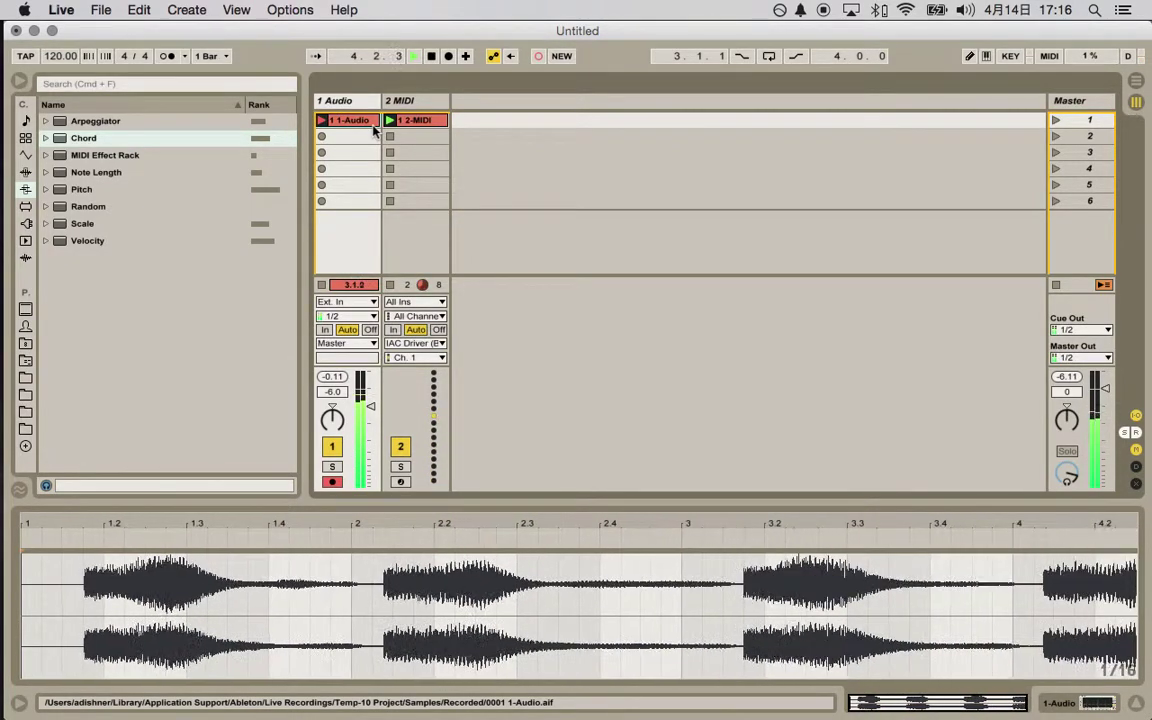
left_click(372, 122)
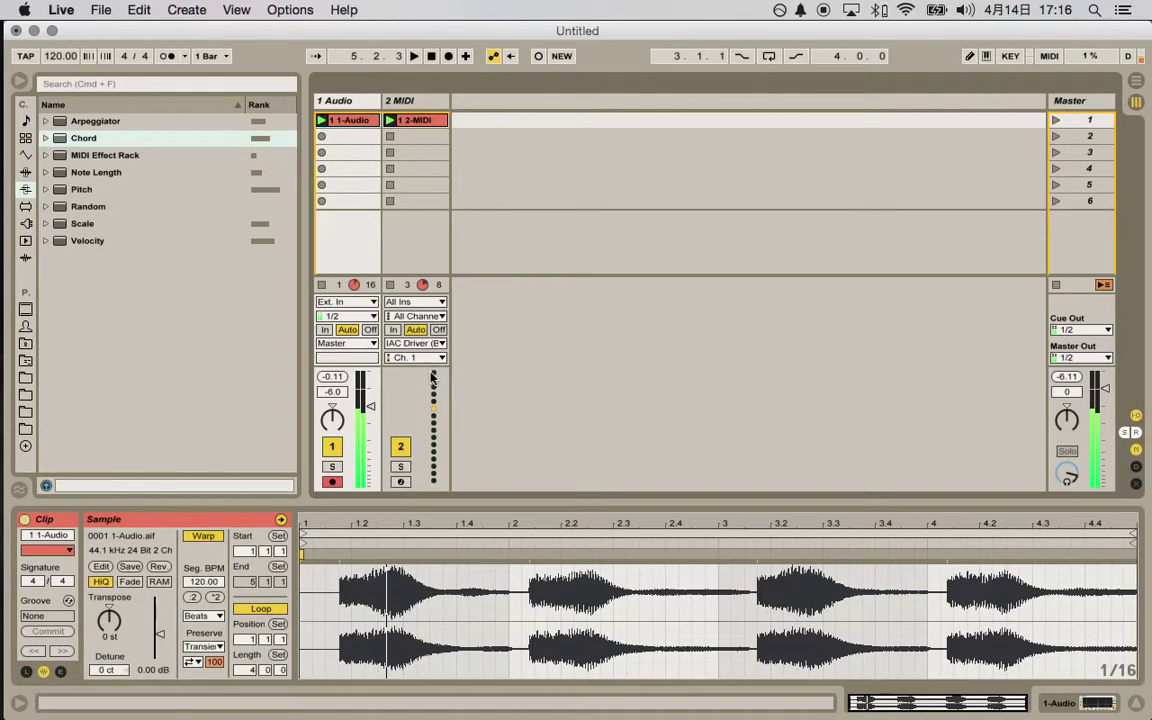
left_click(331, 483)
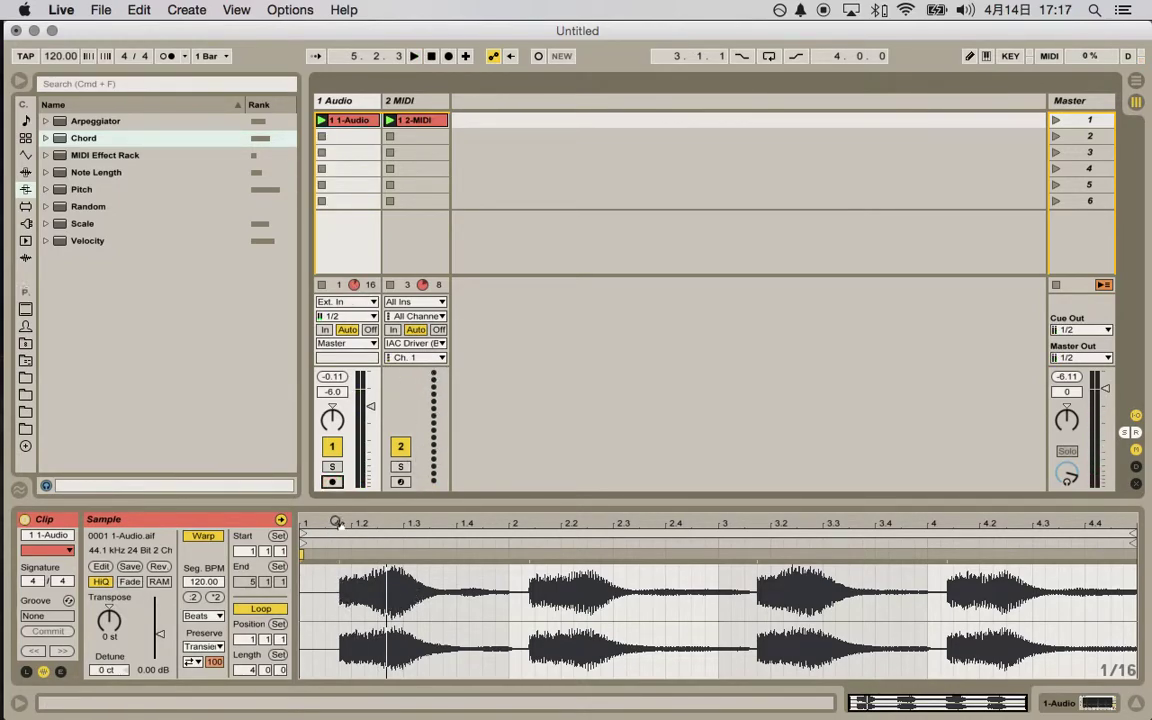
Step: Set the 1 1-Audio clip start to 1.1.4 and its loop to 2 bars (Length 2.0.0), then play it
key("plus")
key("plus")
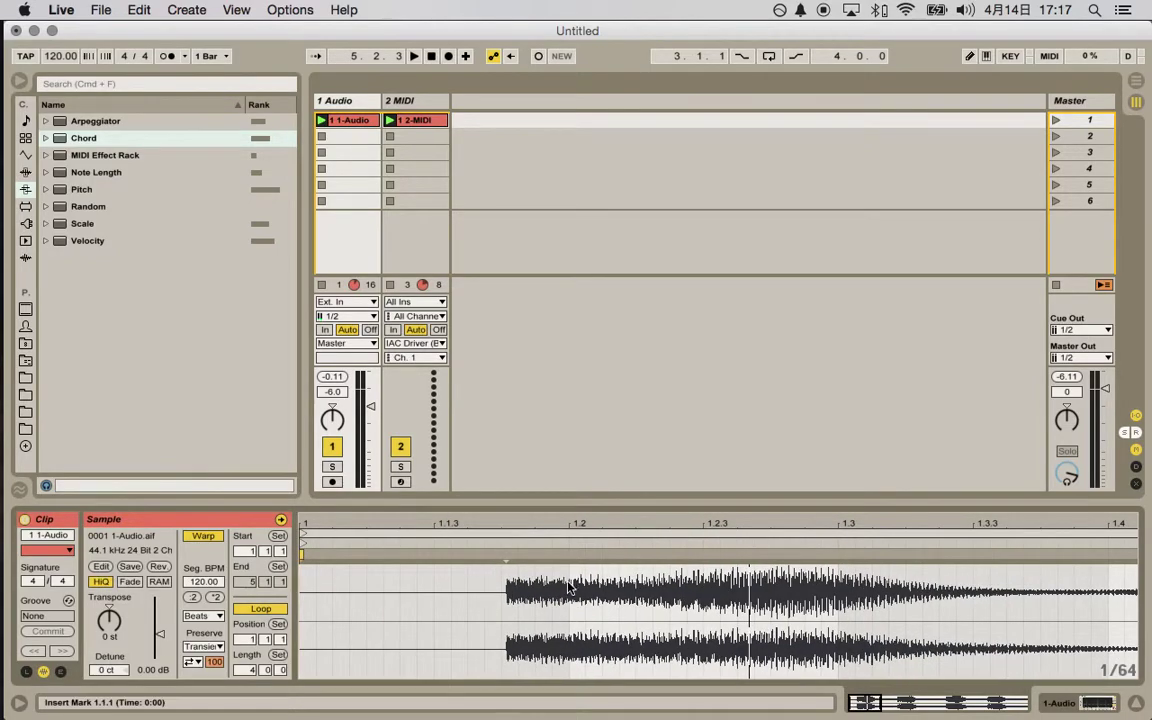
left_click_drag(507, 525, 505, 522)
key("minus")
key("minus")
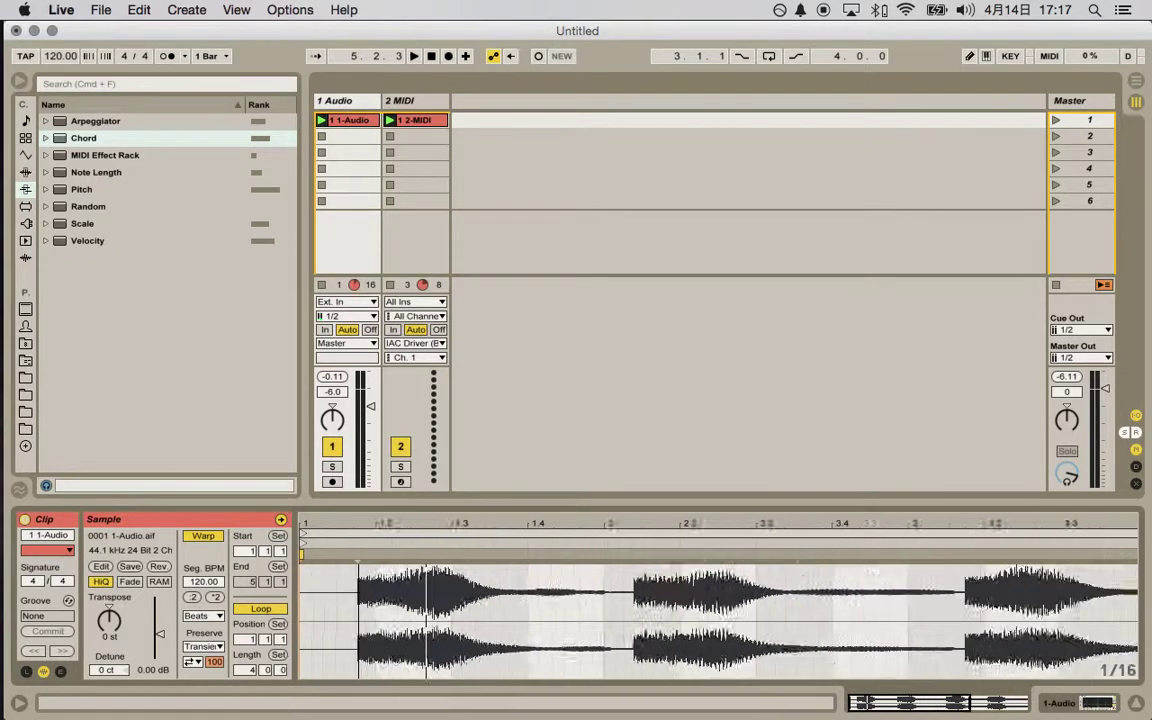
mouse_move(304, 532)
left_mouse_down()
mouse_move(350, 532)
mouse_move(344, 540)
left_mouse_up()
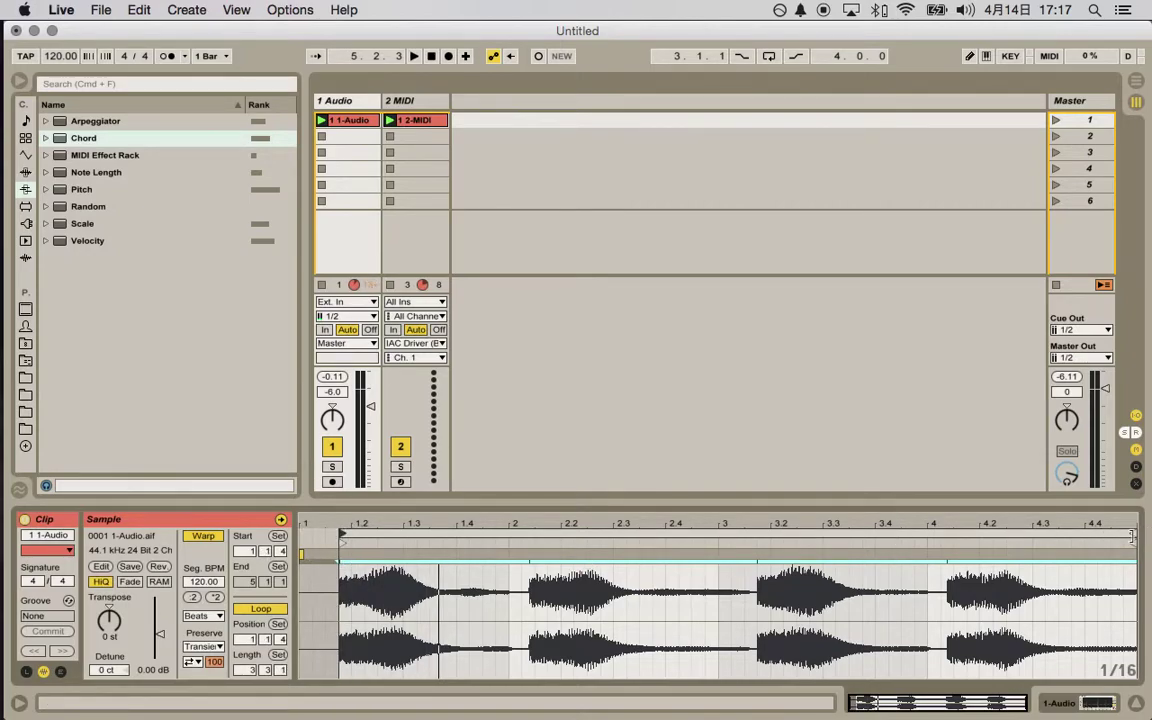
left_click_drag(1133, 537, 754, 536)
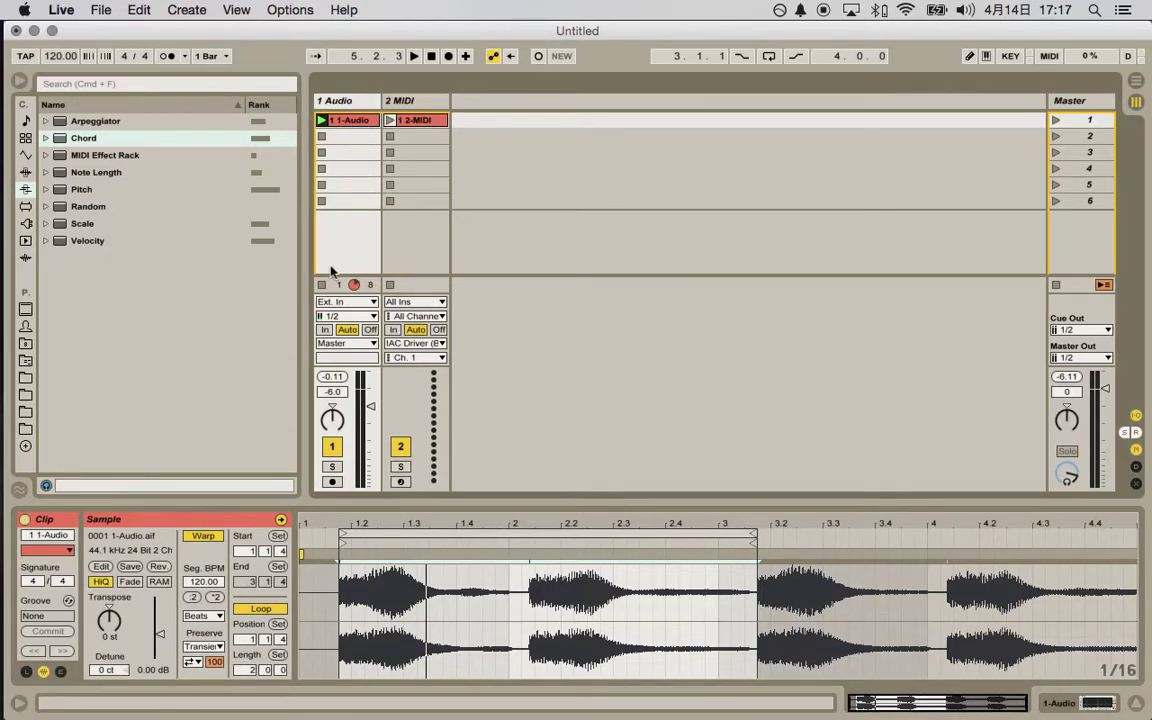
key("space")
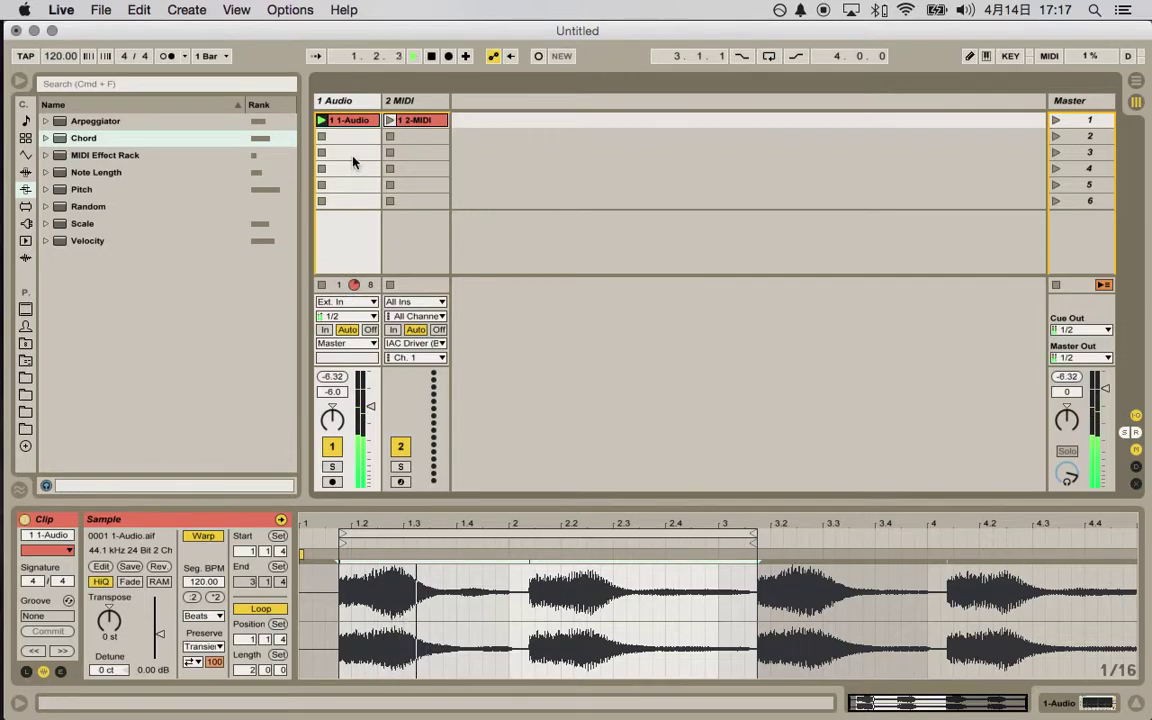